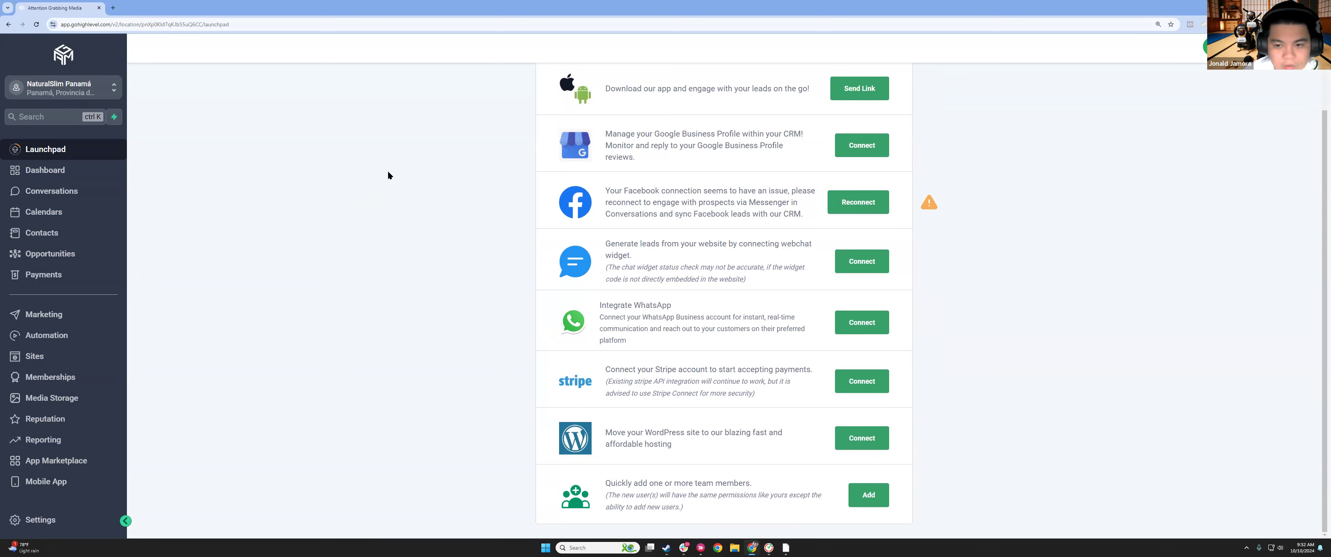
Look over the launchpad, the contacts list and the dashboard widgets of the NaturalSlim Panamá location
scroll(387, 170, up, 1)
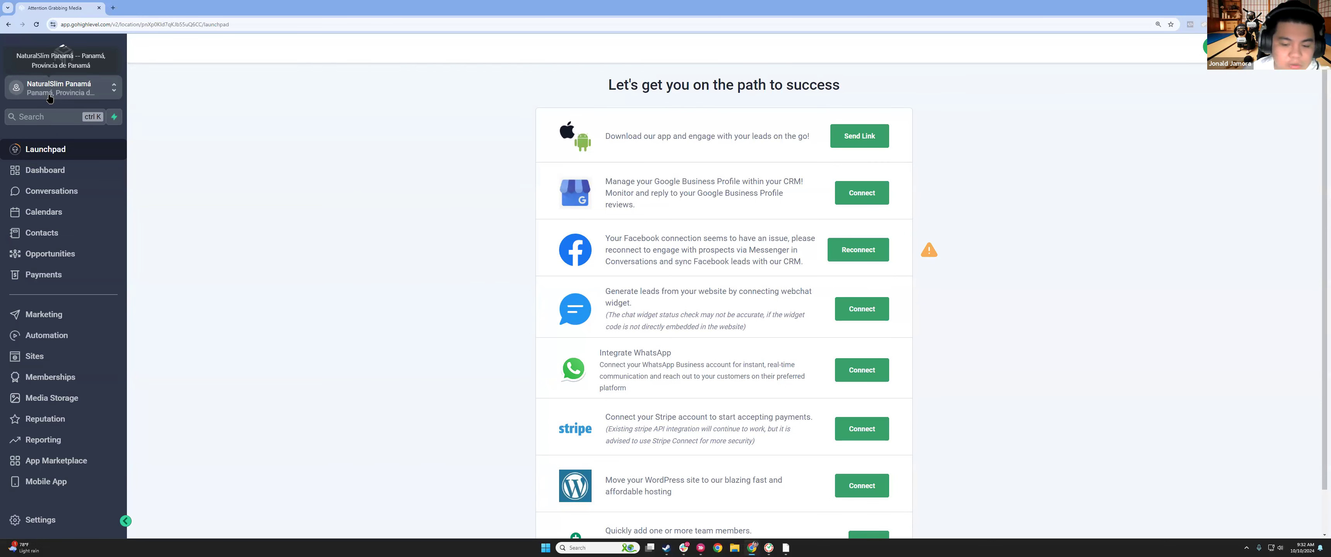
click(68, 233)
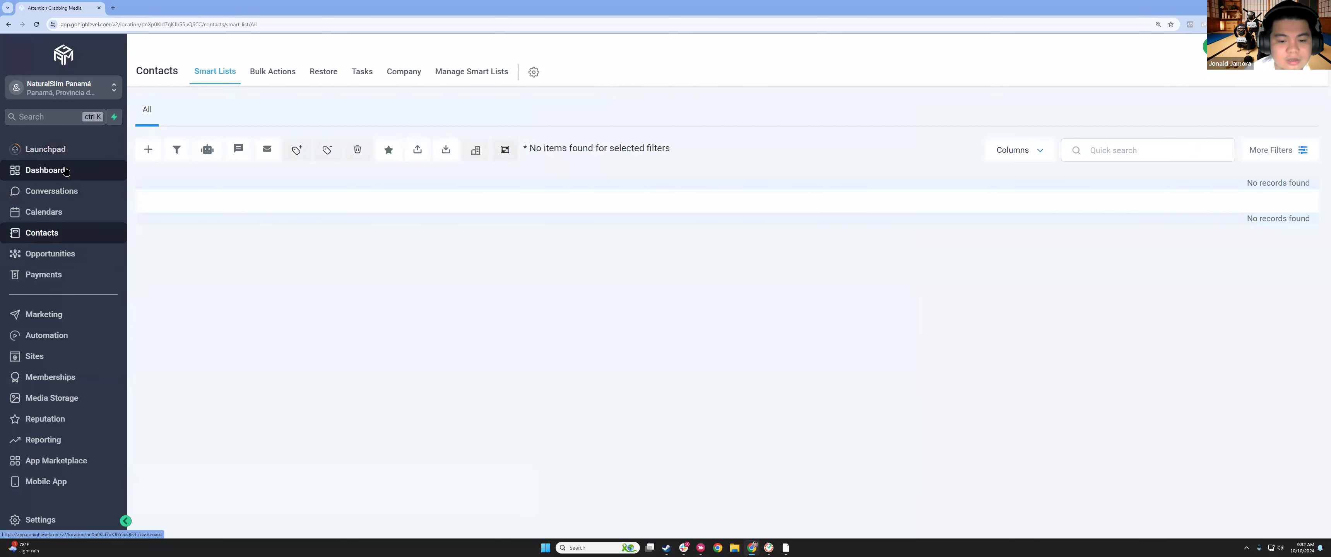
click(66, 171)
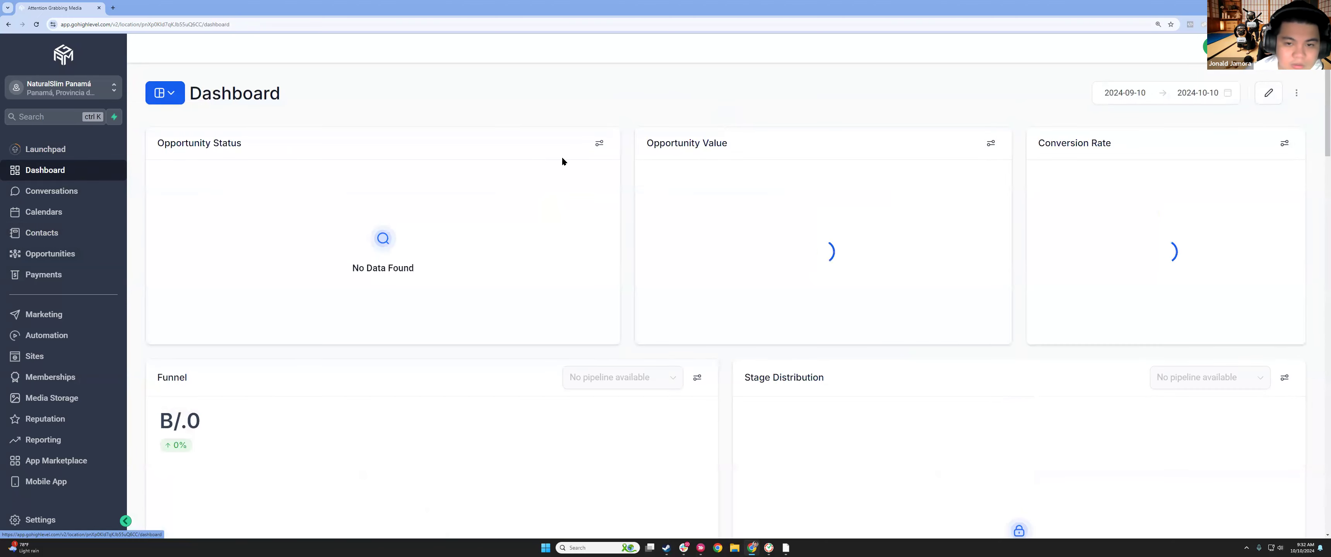
scroll(416, 328, down, 10)
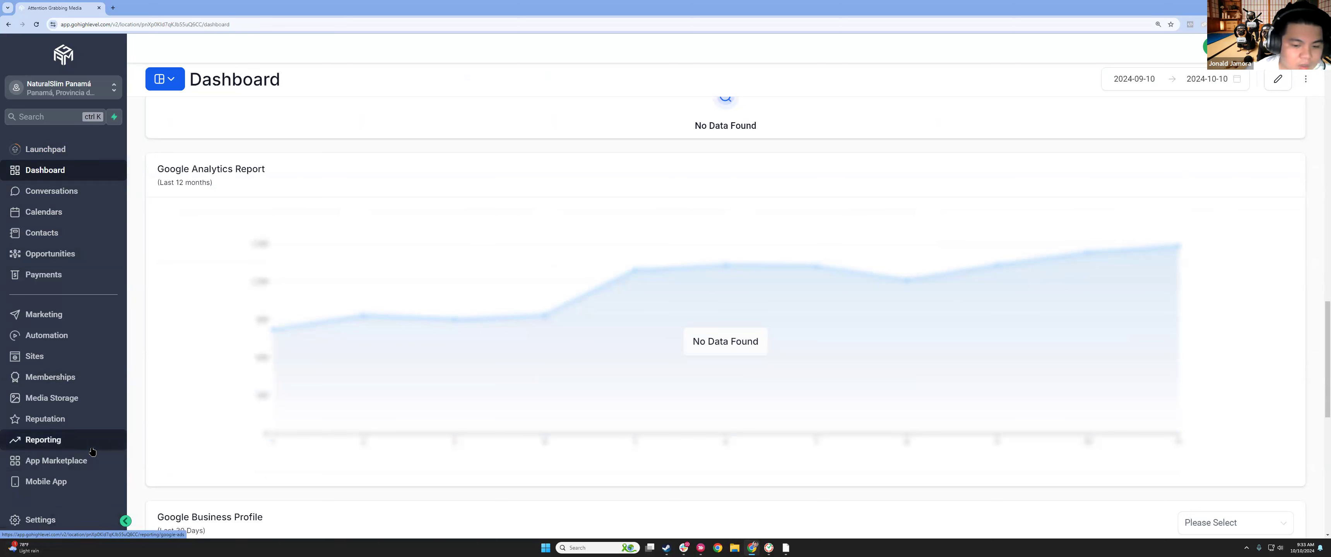
Examine the Google Ads Report, including its impressions, clicks and conversions charts, cost figures and campaign table
click(92, 450)
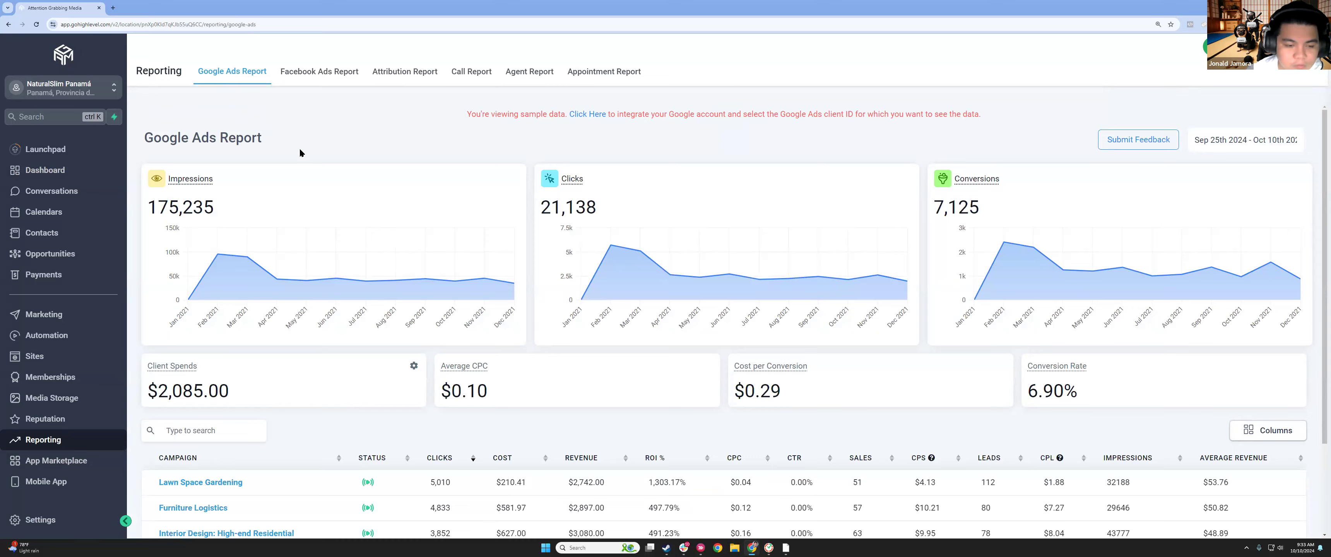
scroll(361, 238, down, 2)
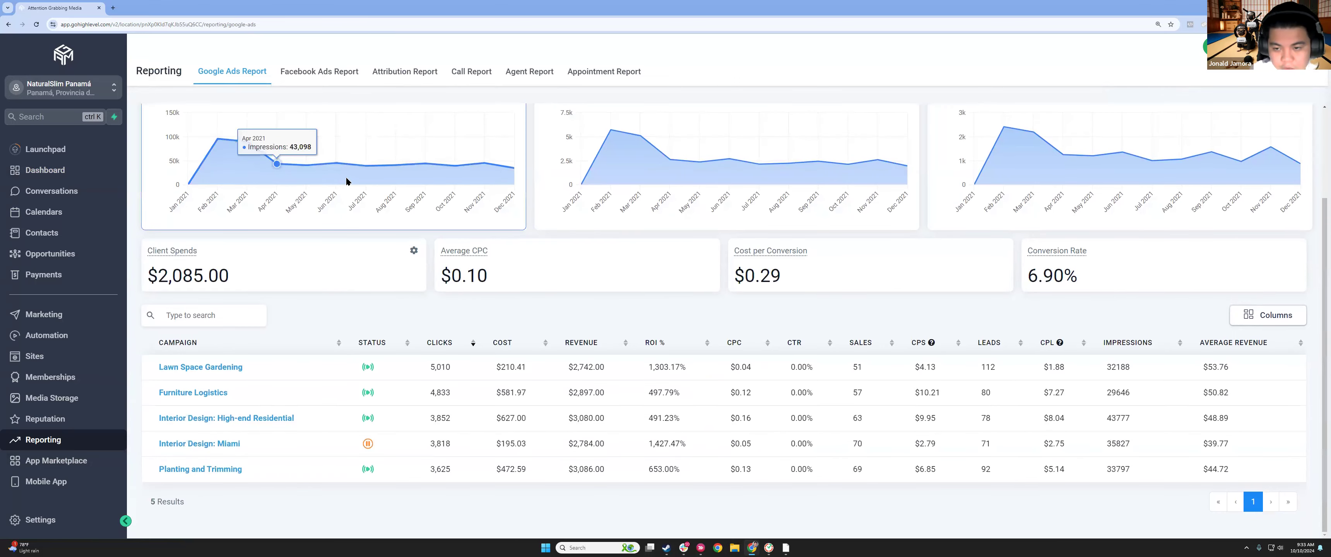
scroll(345, 176, up, 2)
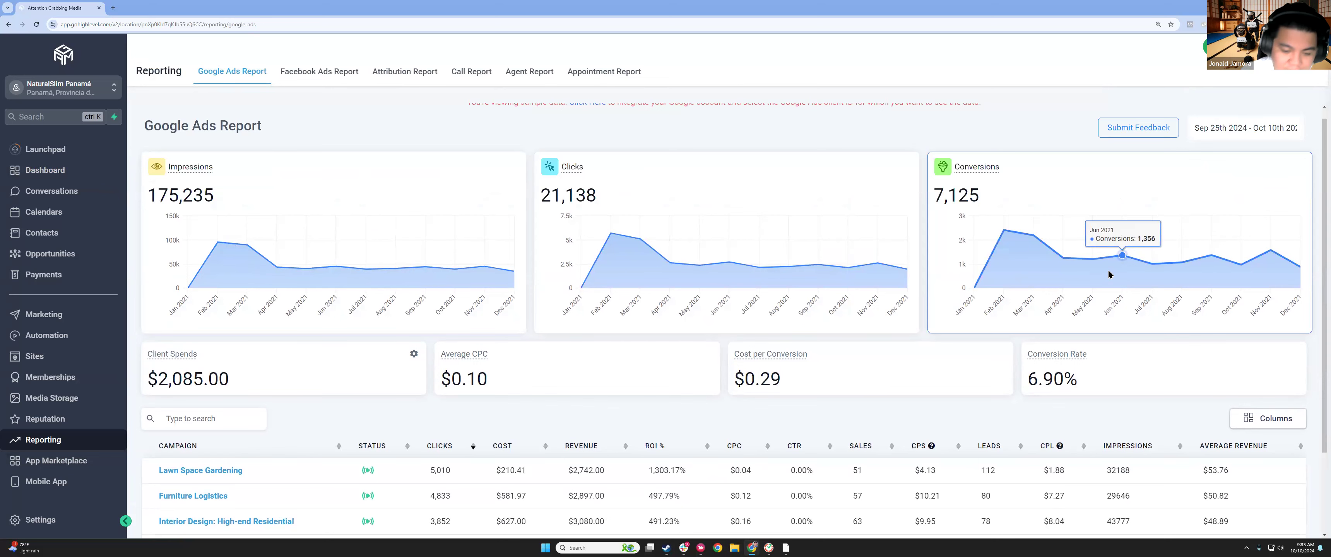
scroll(864, 236, down, 1)
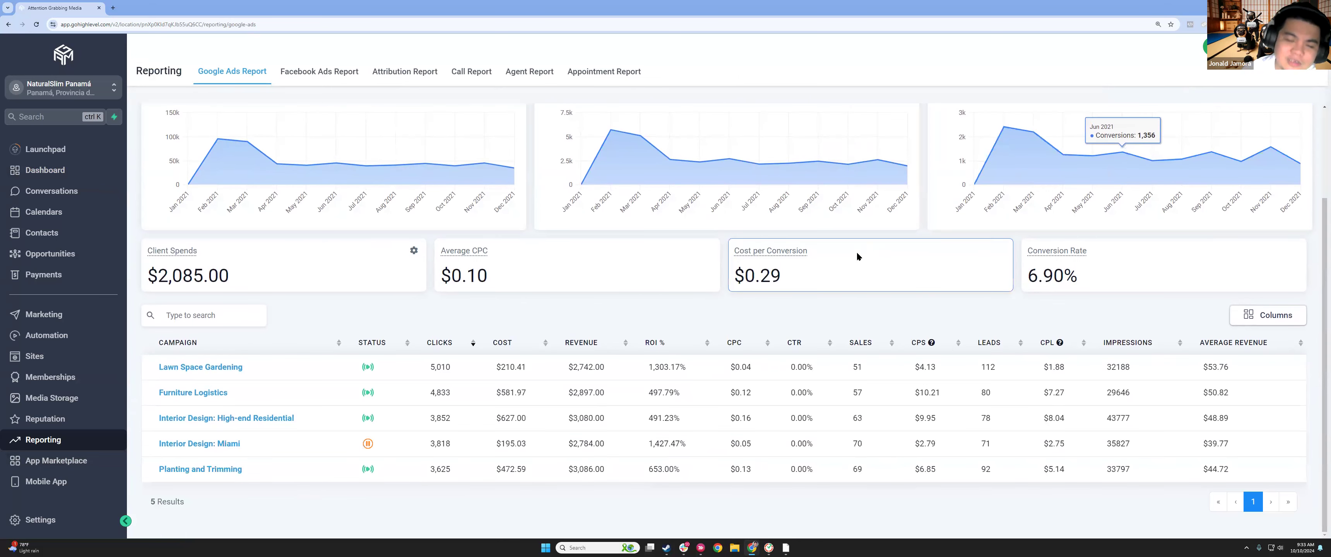
scroll(525, 242, up, 1)
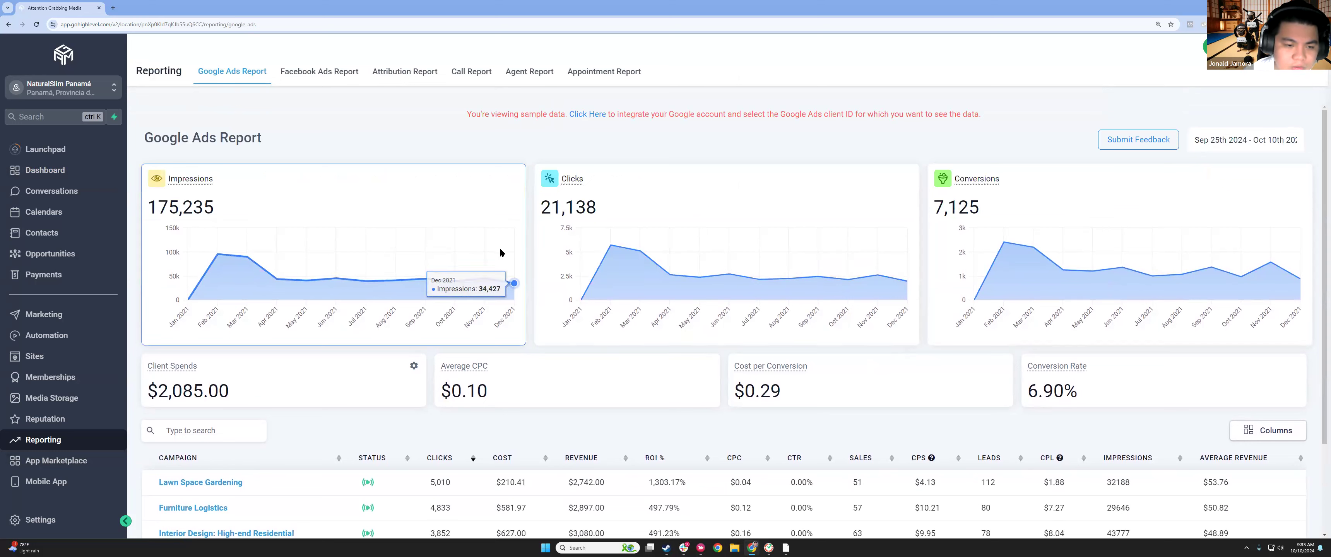
scroll(434, 233, down, 2)
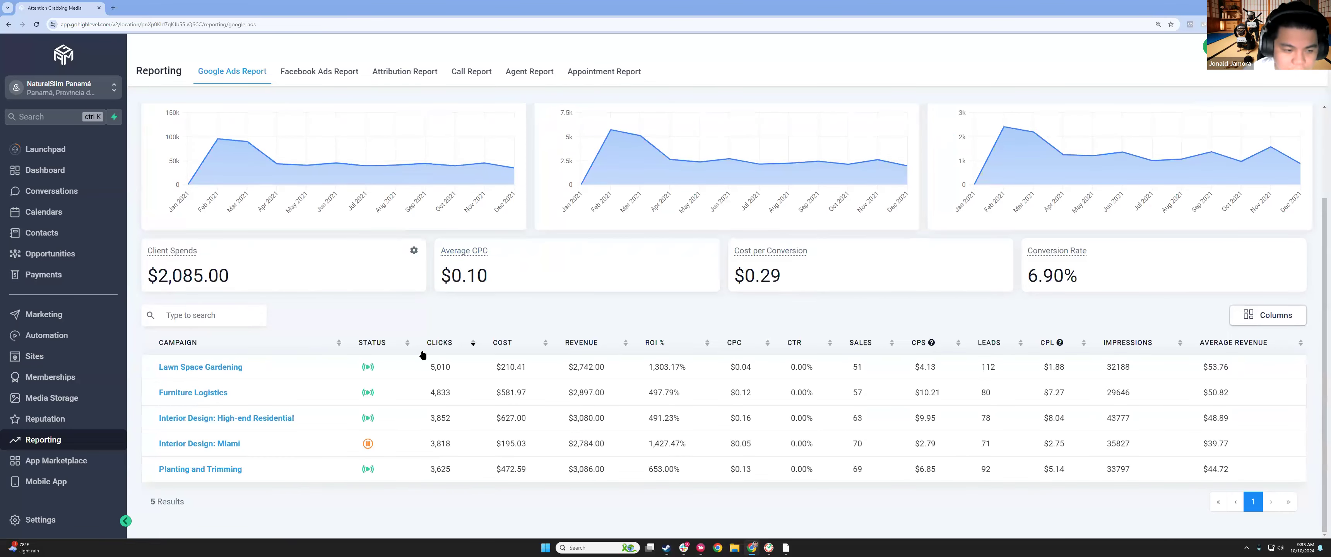
scroll(317, 190, up, 3)
Examine the charts, cost figures and campaign table of the Facebook Ads Report
click(316, 72)
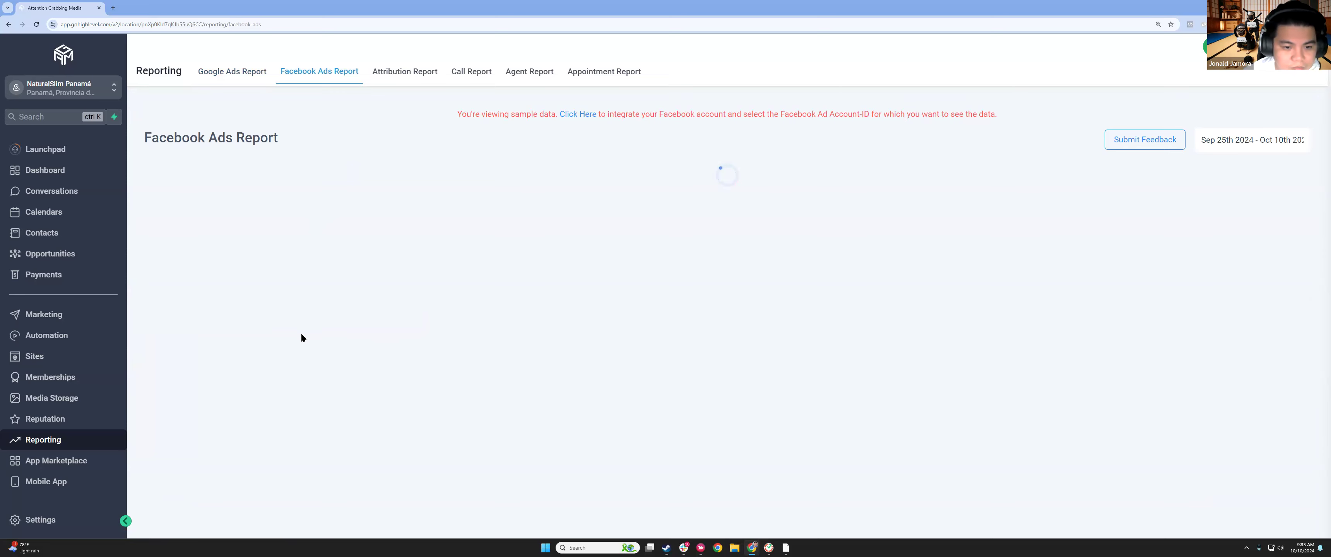
scroll(245, 414, down, 2)
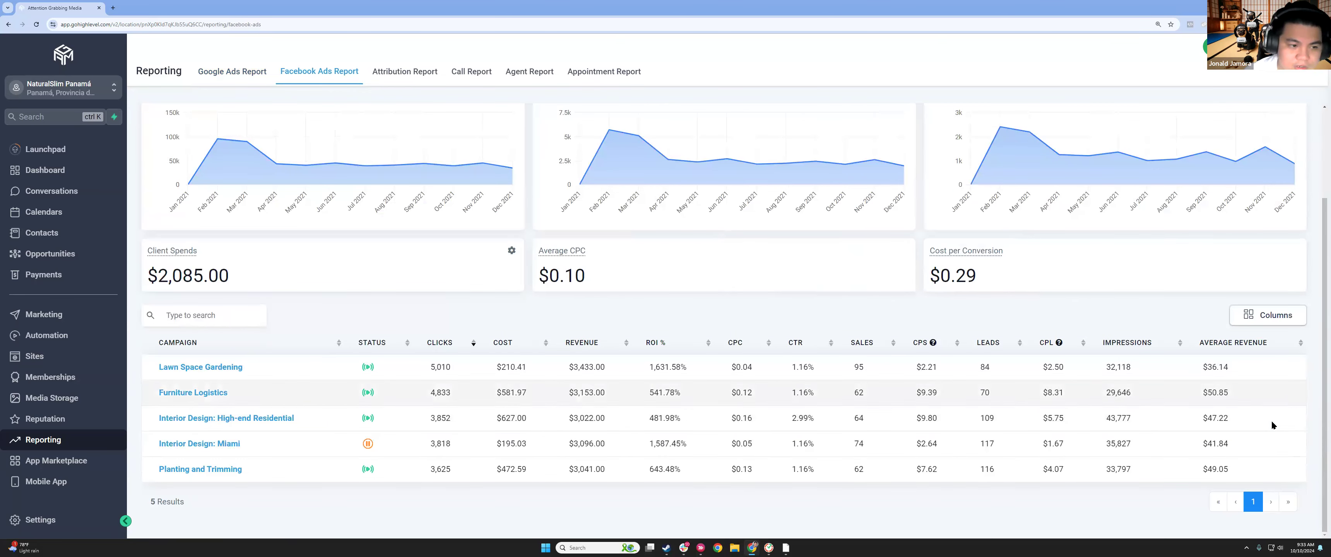
scroll(612, 268, up, 2)
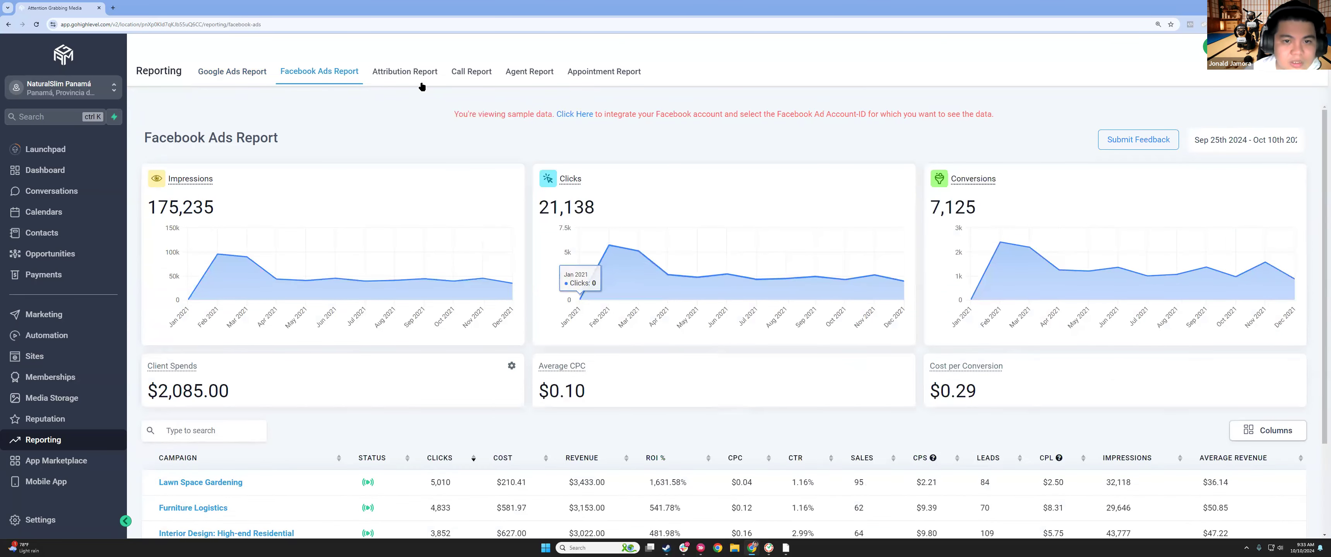
Look through the Appointment Report from its status counts down to the lower sections
click(624, 70)
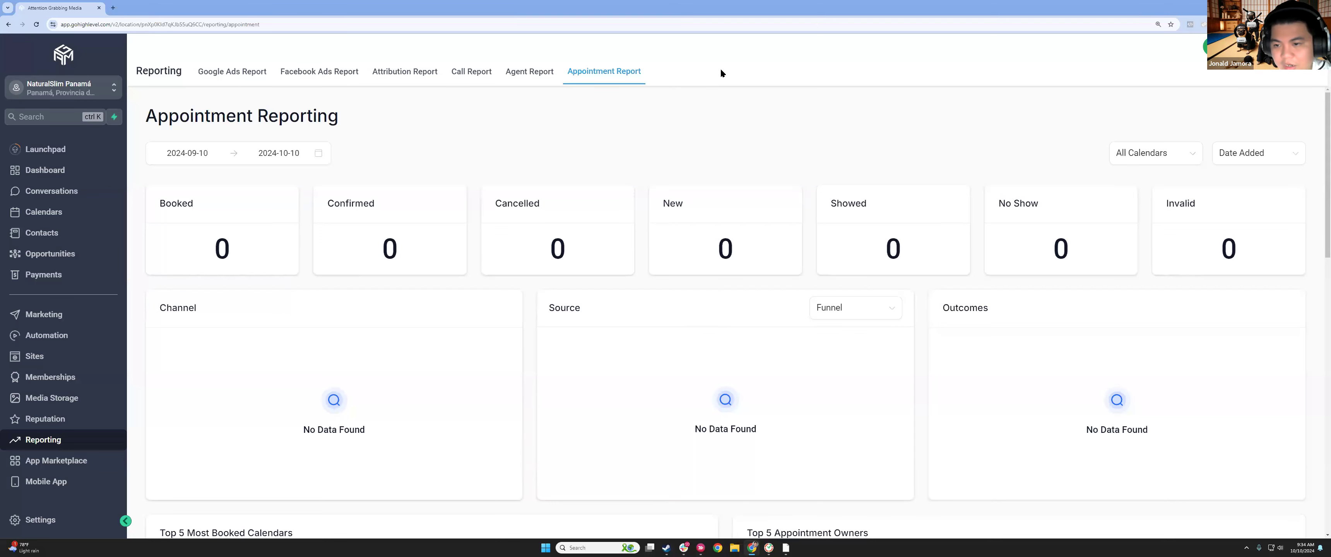
scroll(340, 266, down, 5)
scroll(345, 297, up, 5)
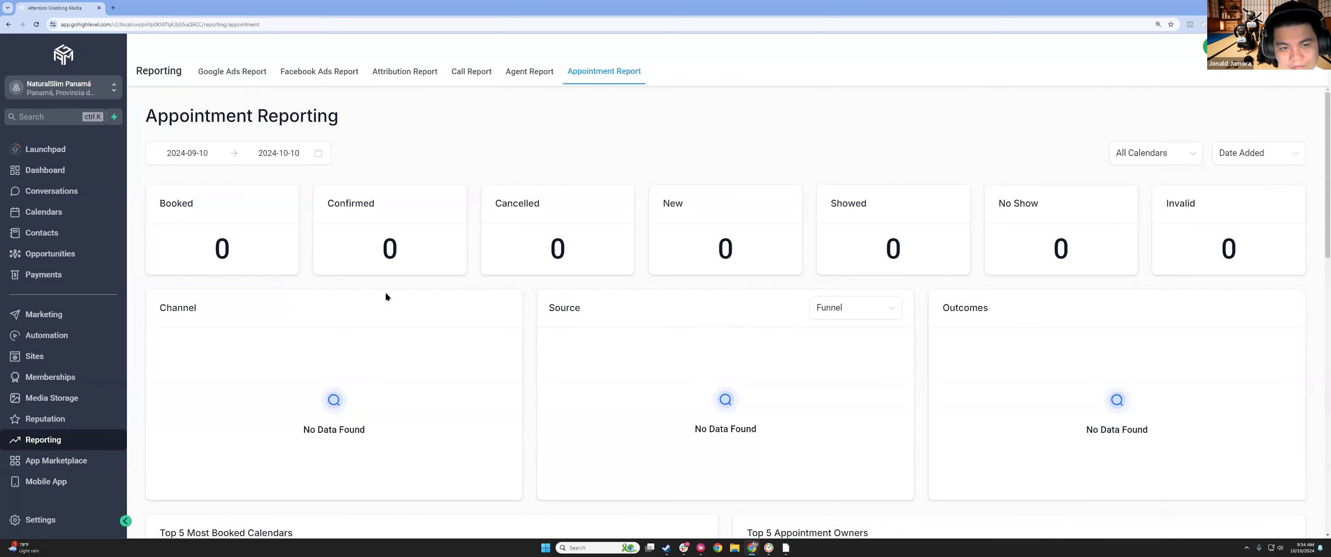
Examine the Agent Report's opportunities, SMS, email, call metrics and efficiency sections
click(530, 72)
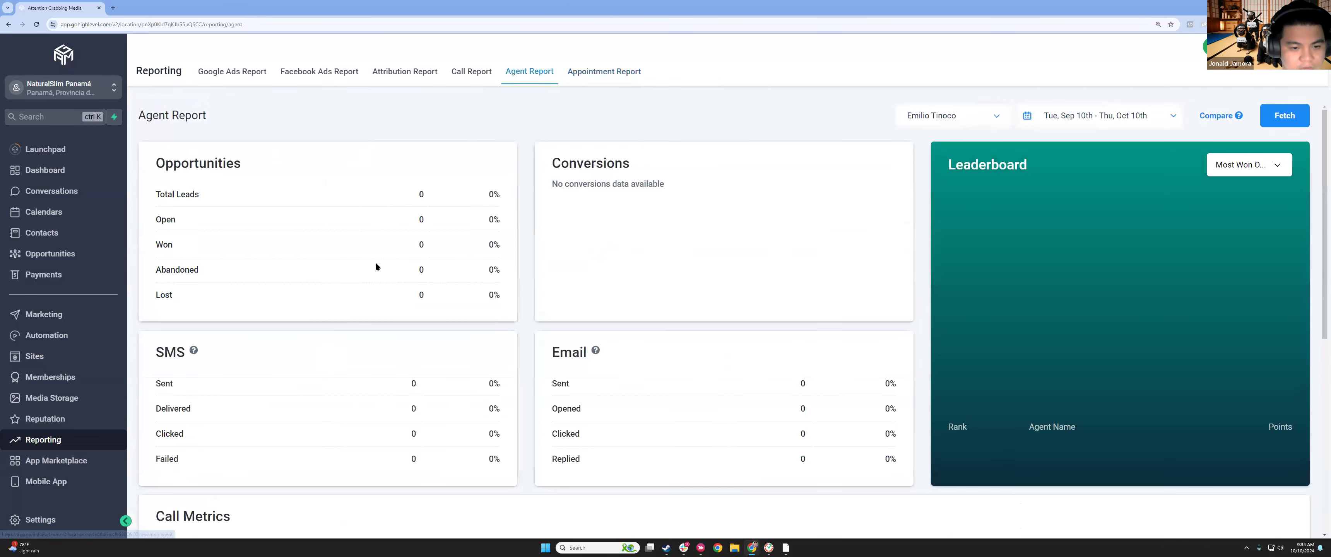
scroll(370, 285, down, 7)
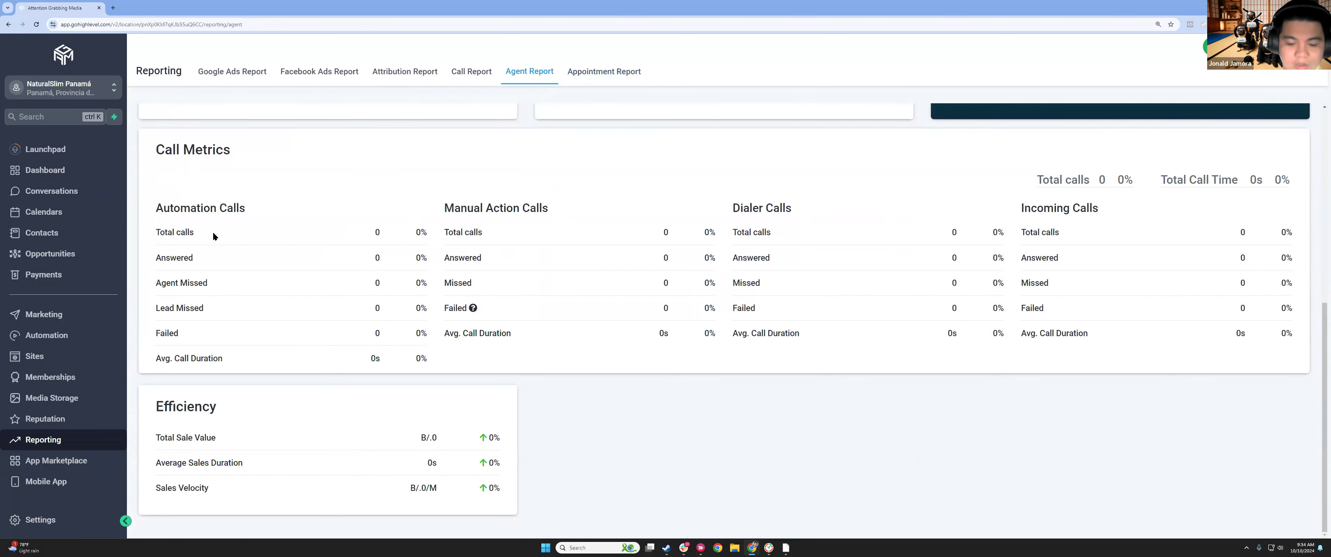
scroll(371, 345, up, 5)
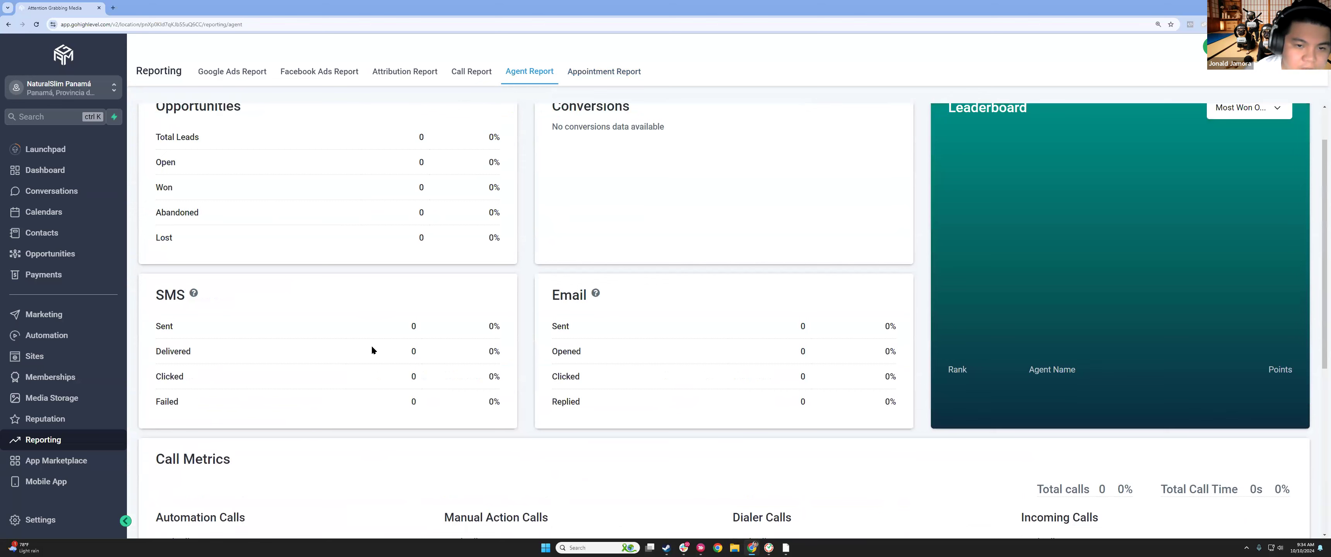
scroll(624, 478, up, 2)
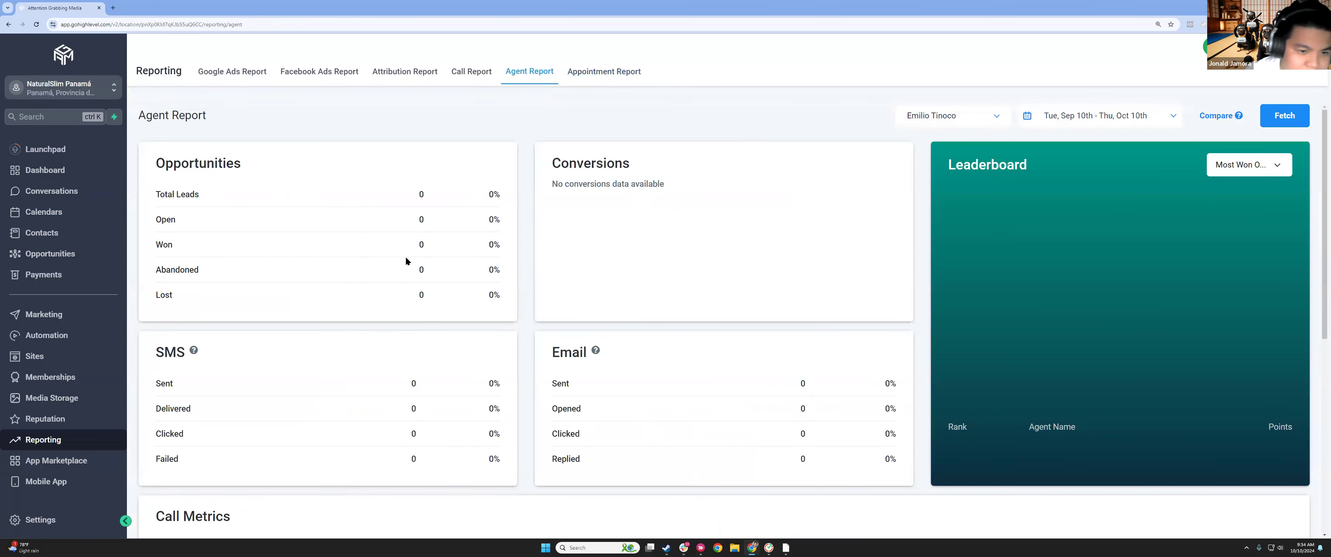
scroll(427, 280, down, 5)
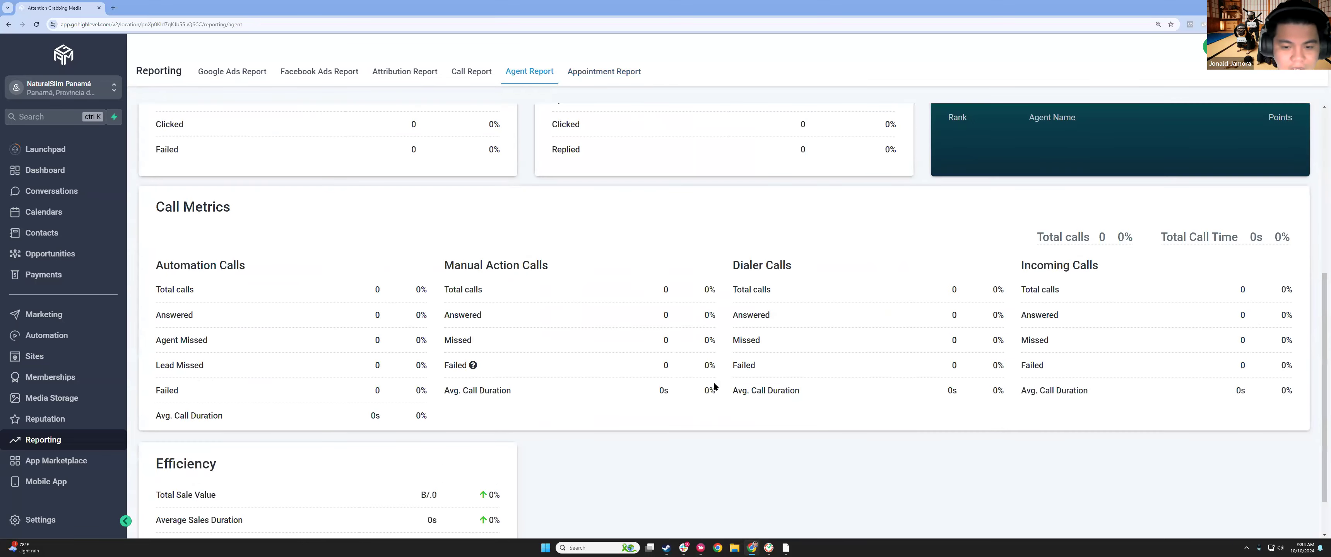
scroll(541, 181, up, 6)
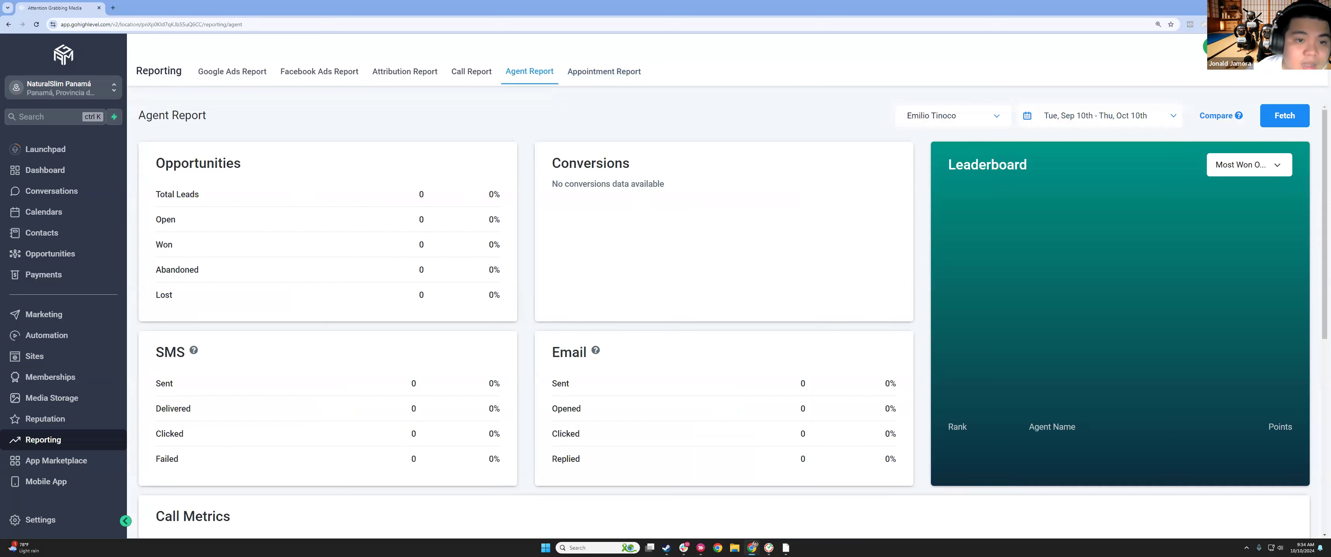
View the Call Report and the Attribution Report, including its revenue chart and session events
click(484, 72)
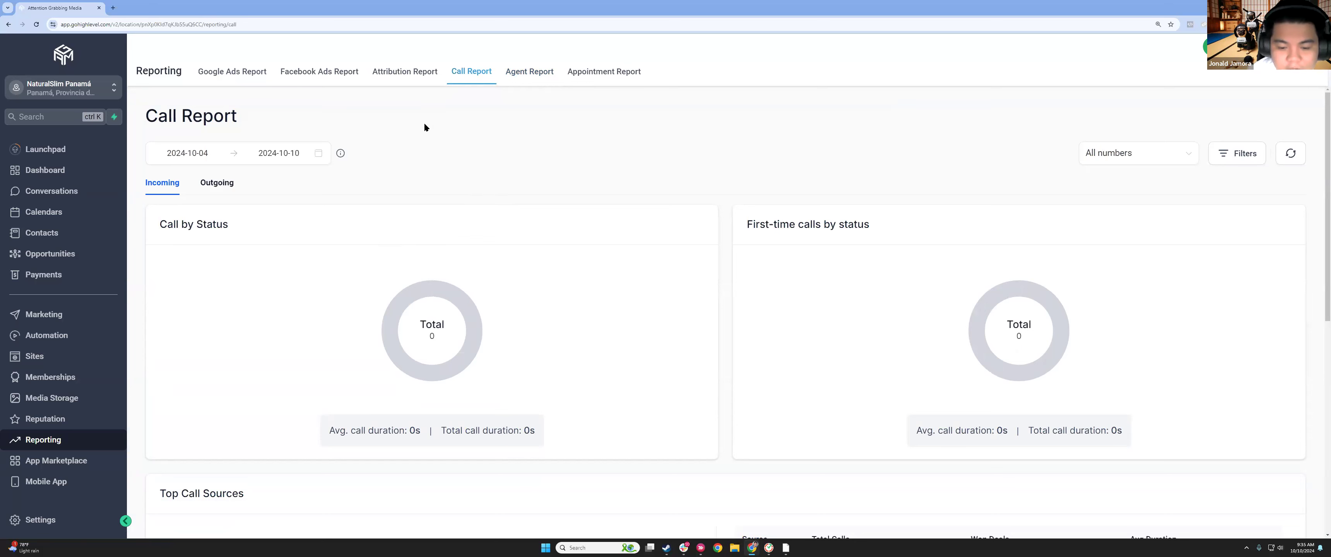
click(397, 78)
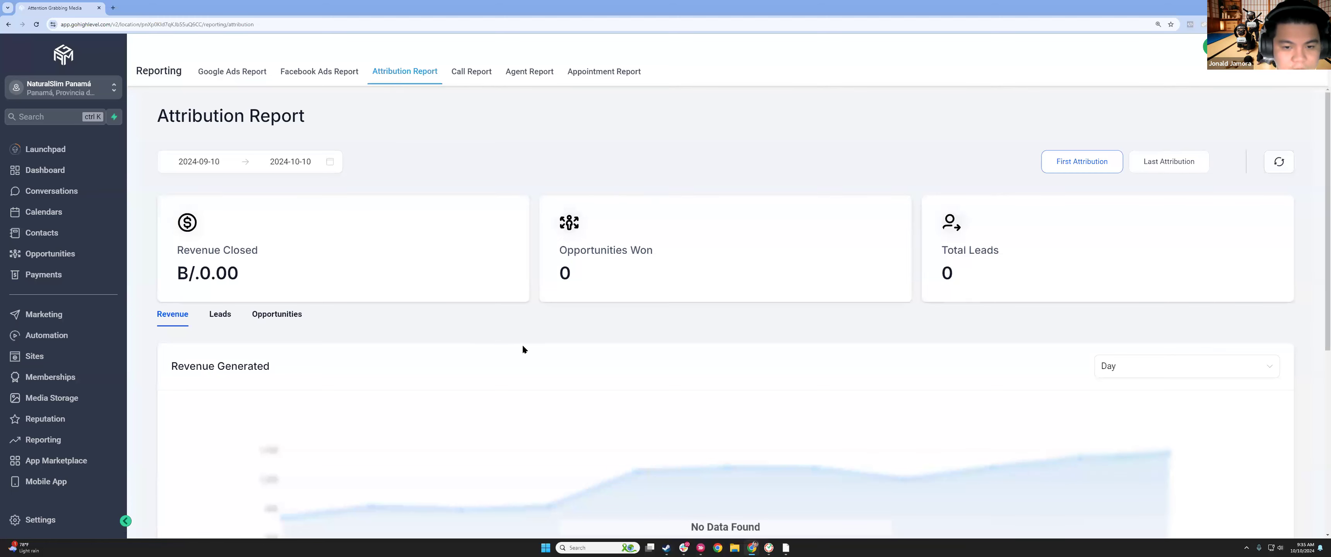
scroll(820, 333, down, 6)
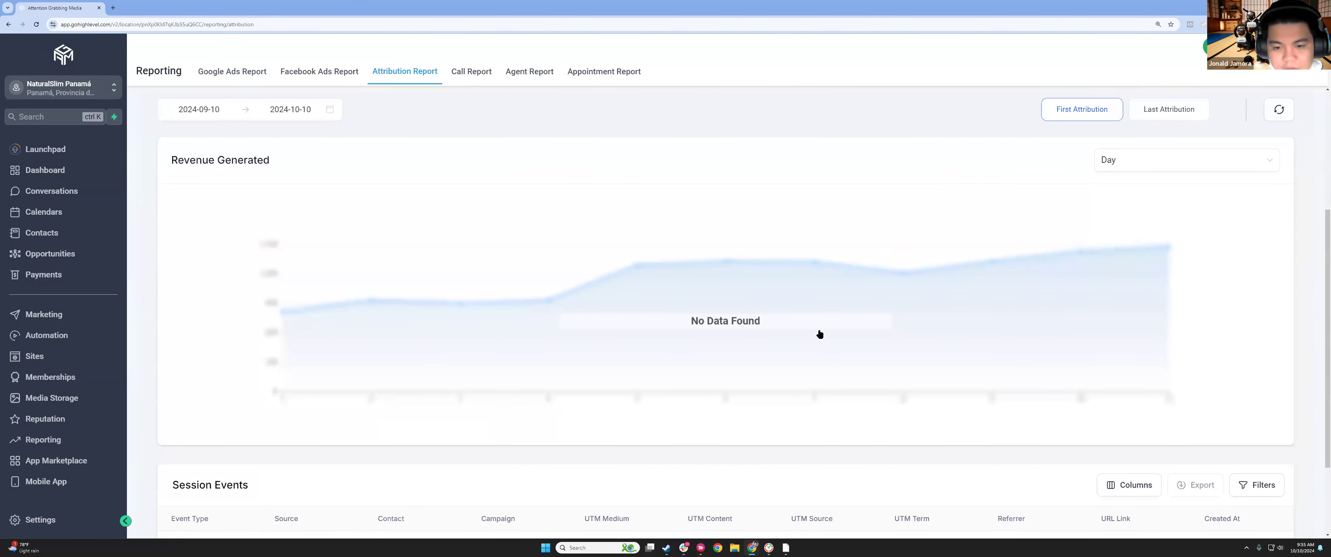
scroll(630, 335, up, 6)
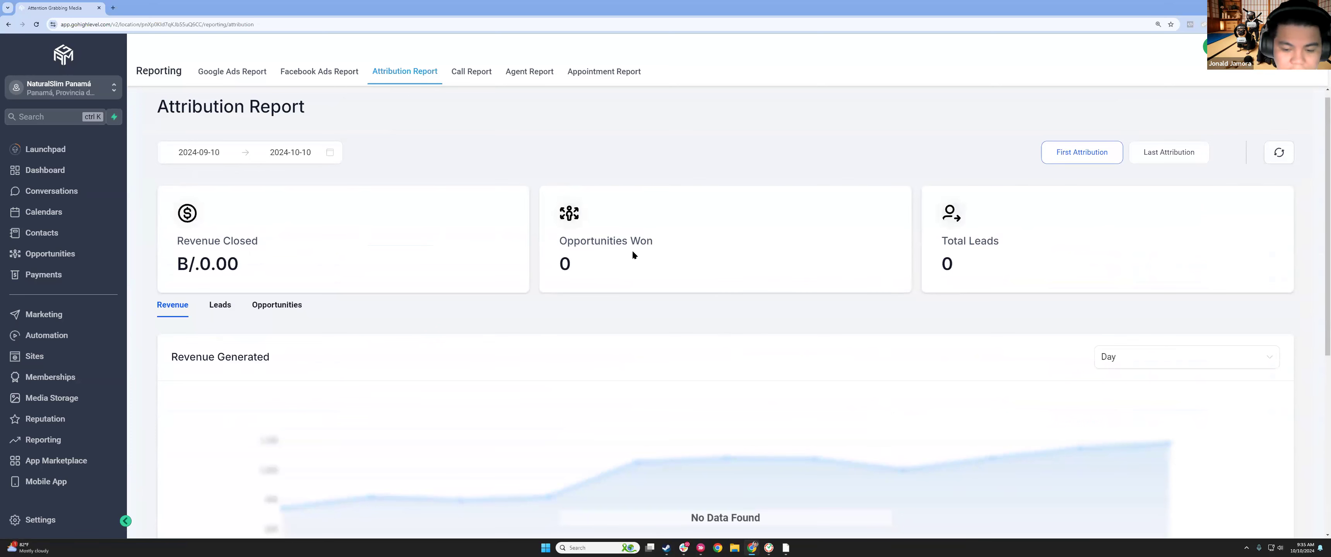
Go from the Facebook Ads Report's sample-data notice to the integration settings and review the services available to connect
click(294, 80)
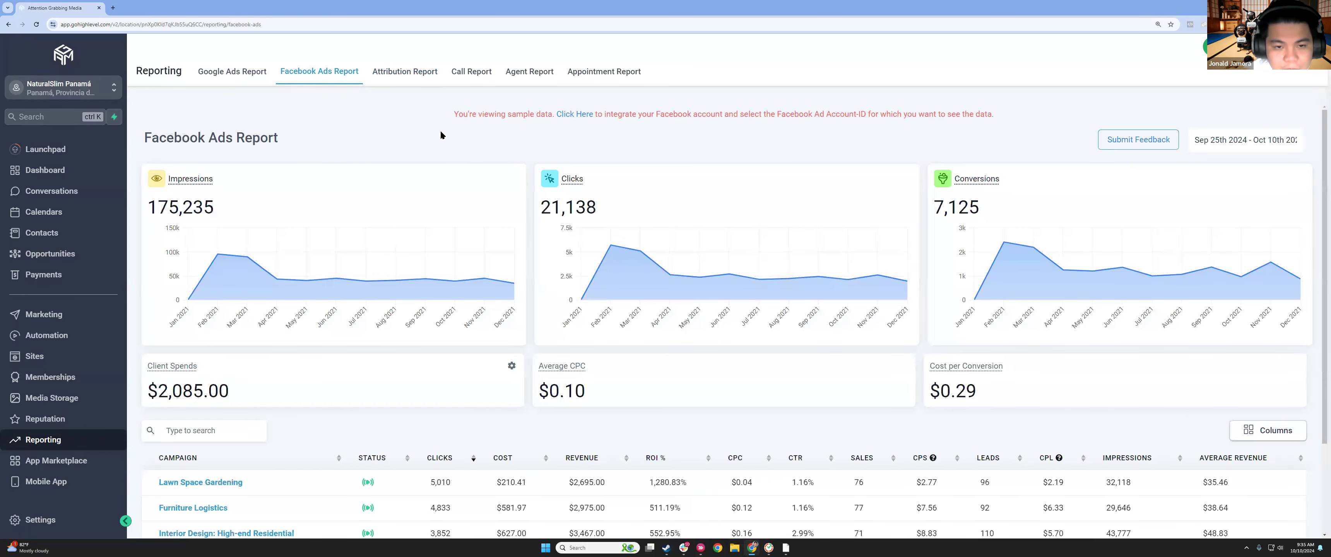
click(570, 119)
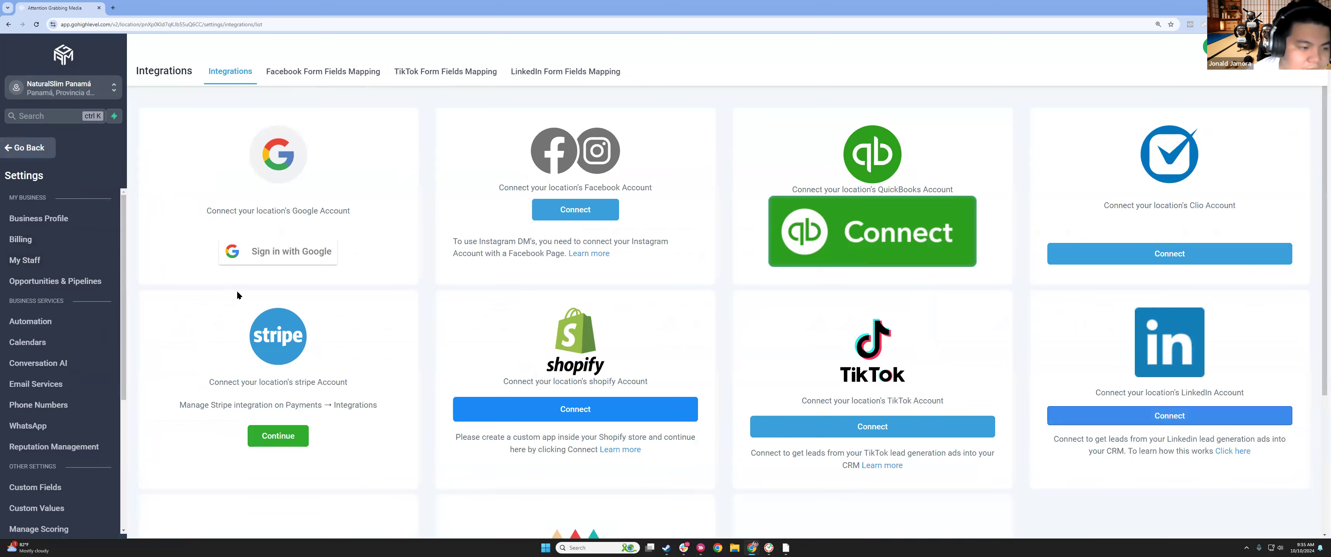
scroll(61, 386, down, 4)
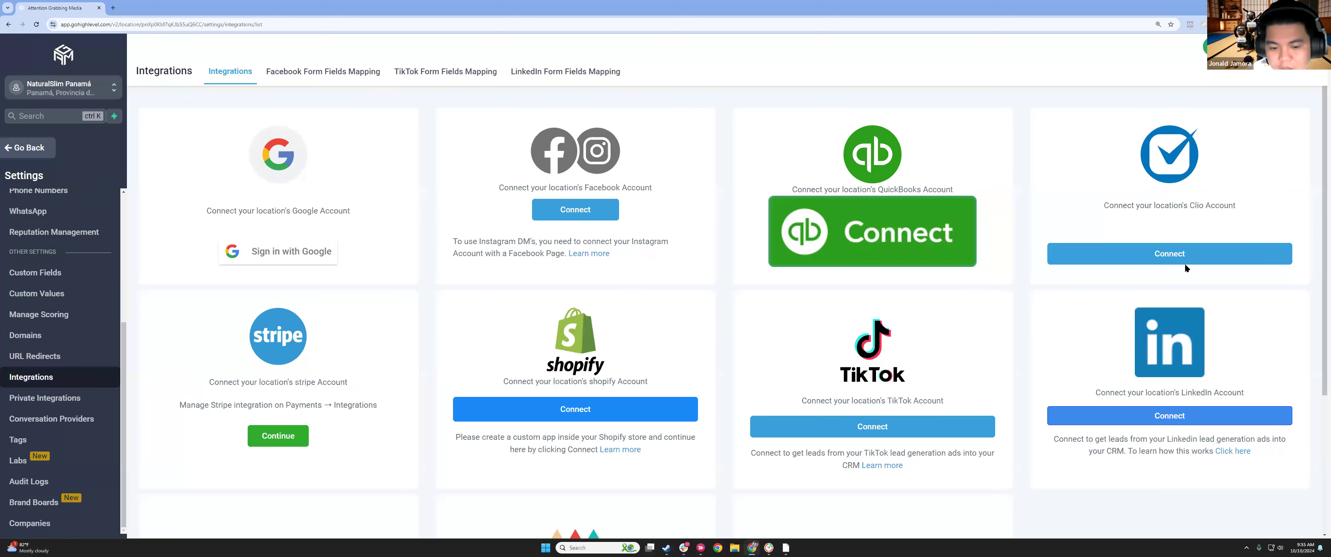
scroll(705, 354, down, 4)
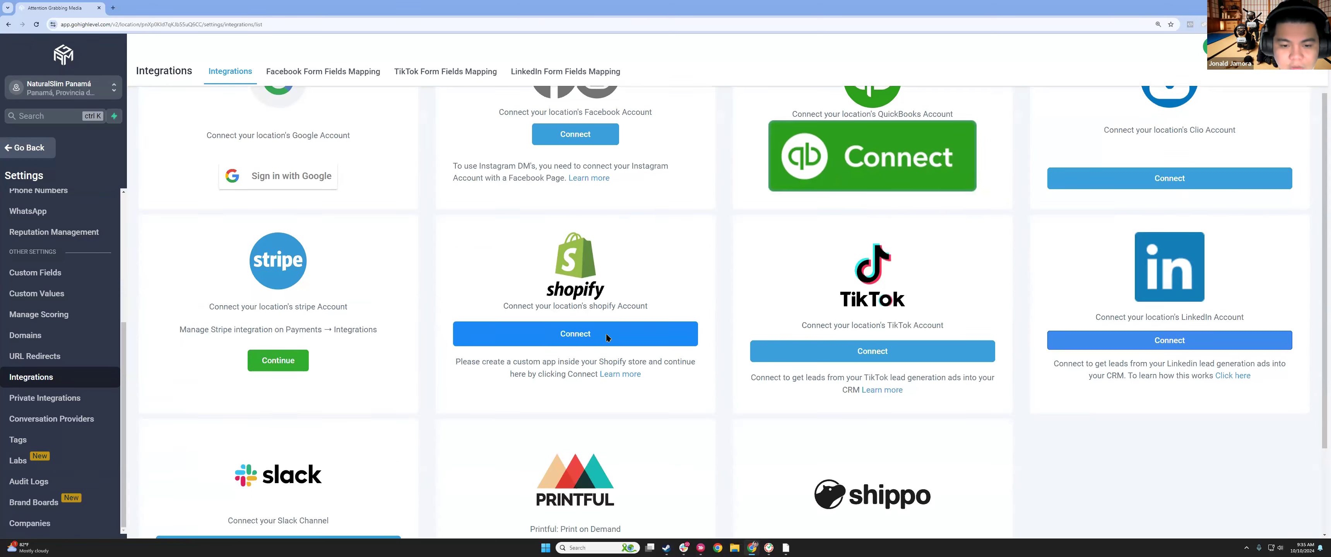
scroll(566, 319, up, 4)
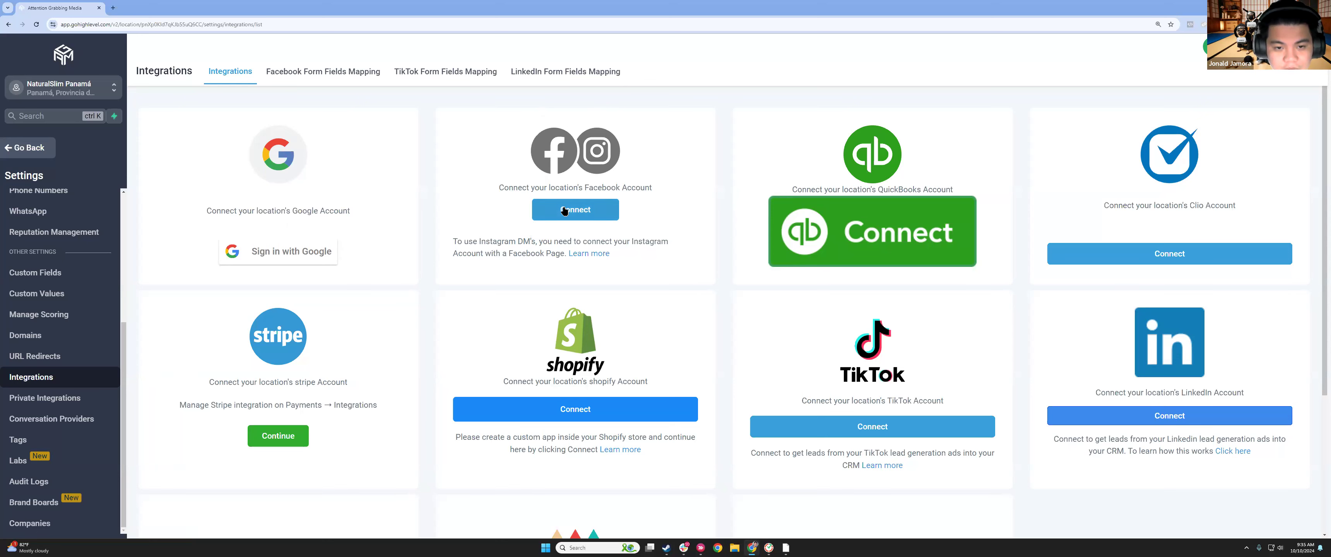
Start connecting the location's Facebook account, continue with the previously used LeadConnector login, and reposition the page selection window
click(581, 212)
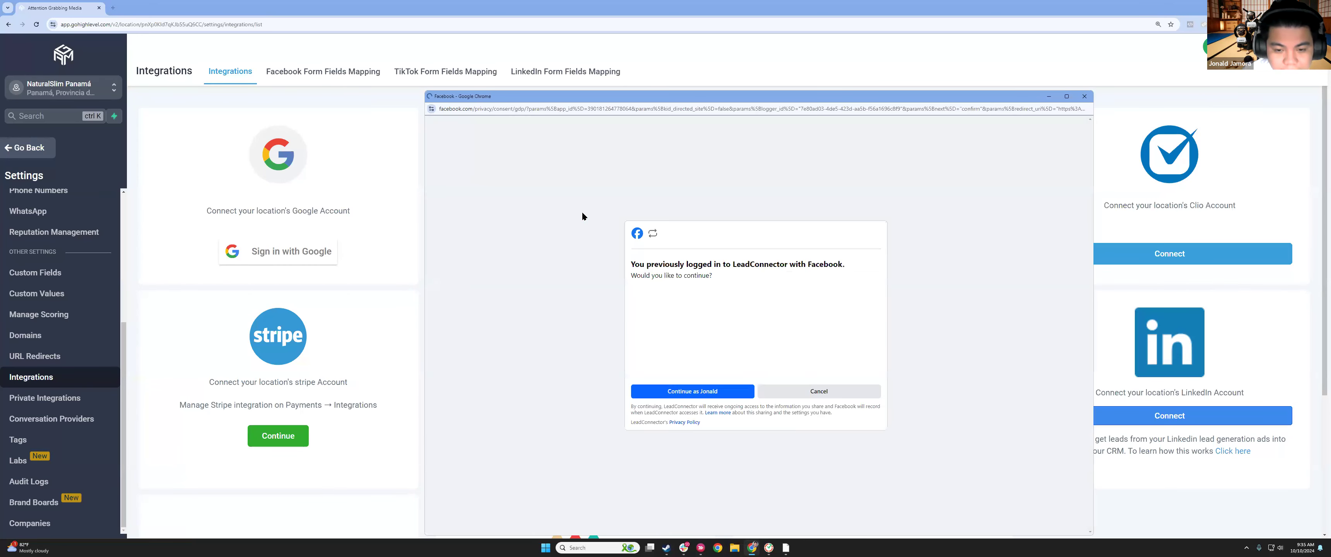
click(725, 394)
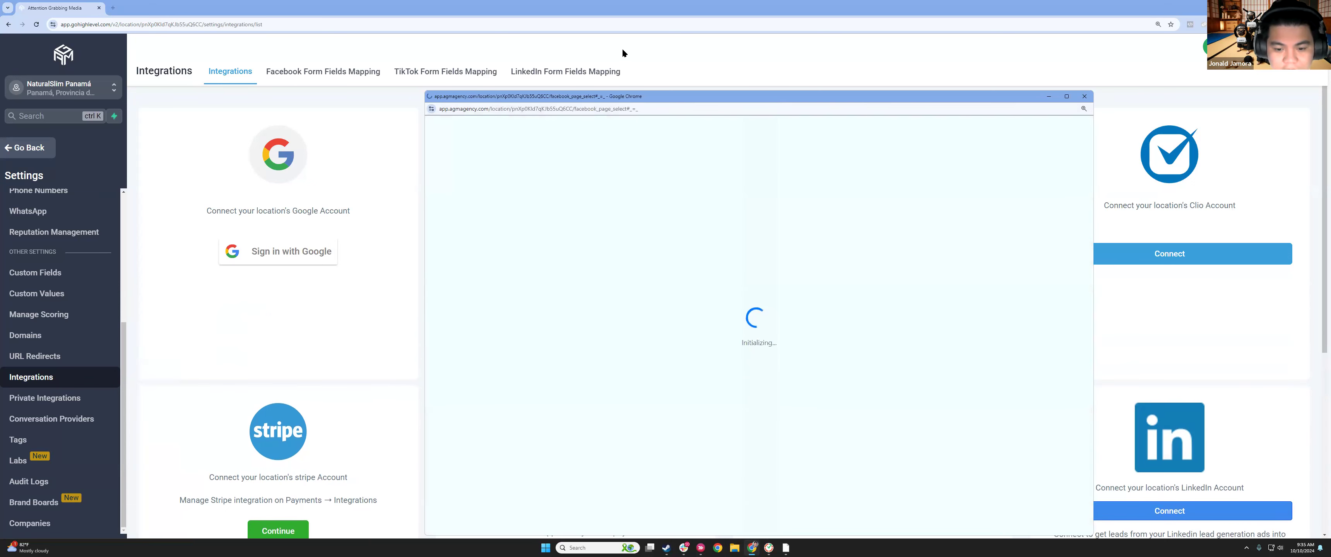
drag(769, 97, 623, 49)
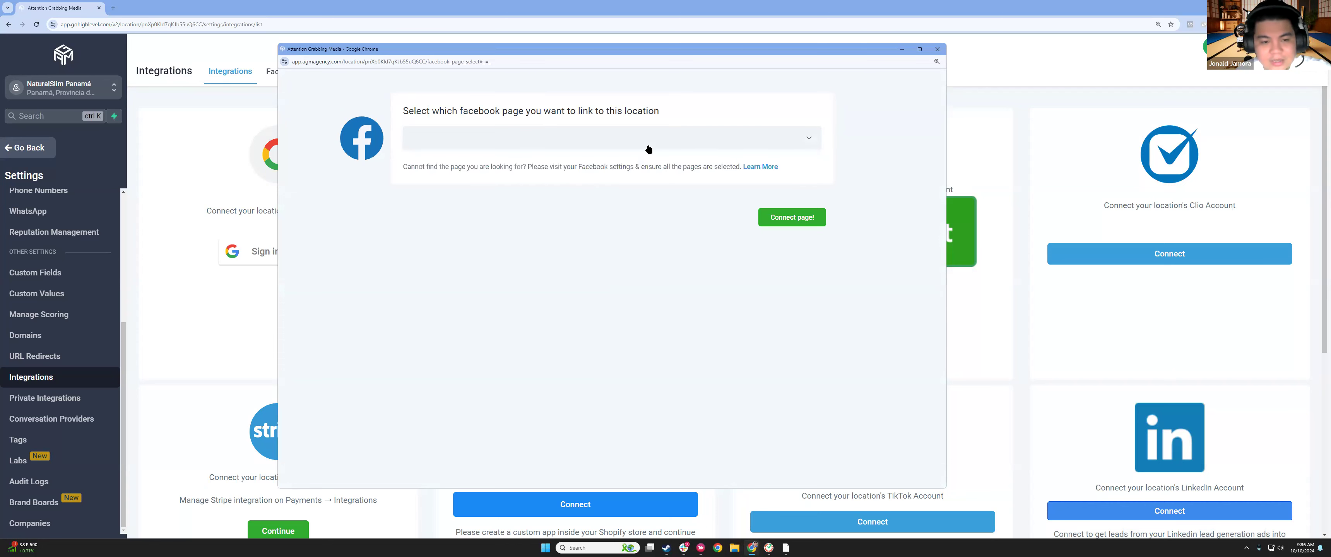
Link the NaturalSlim Panama, Inc Facebook page to the location and reload the integration settings to check the selected page
click(485, 142)
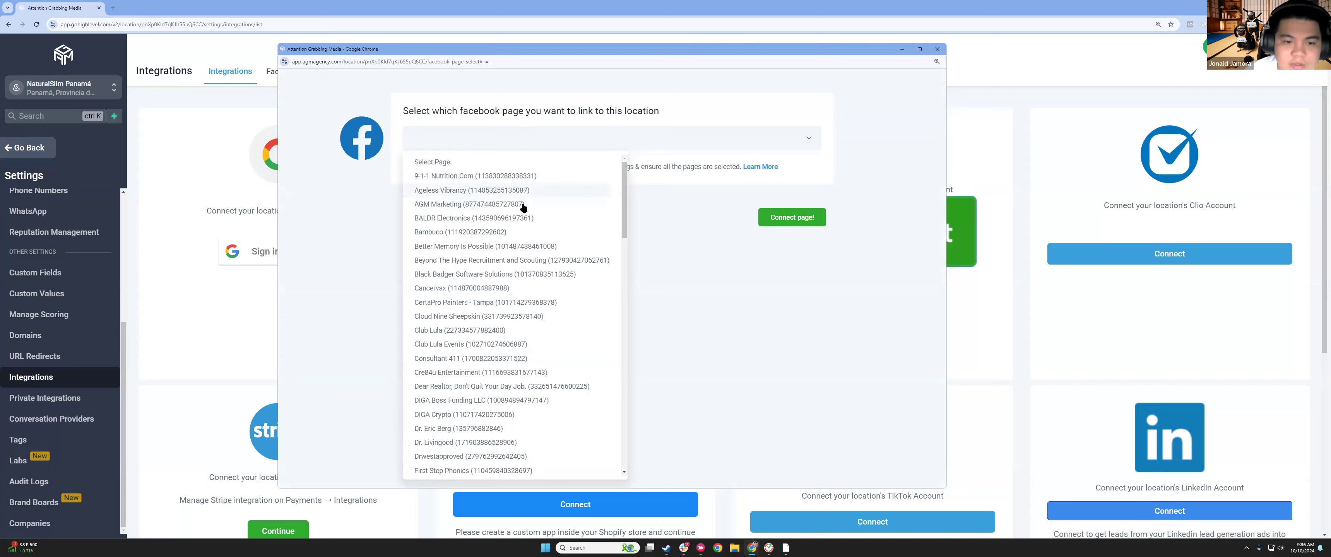
scroll(520, 252, down, 10)
scroll(519, 252, down, 4)
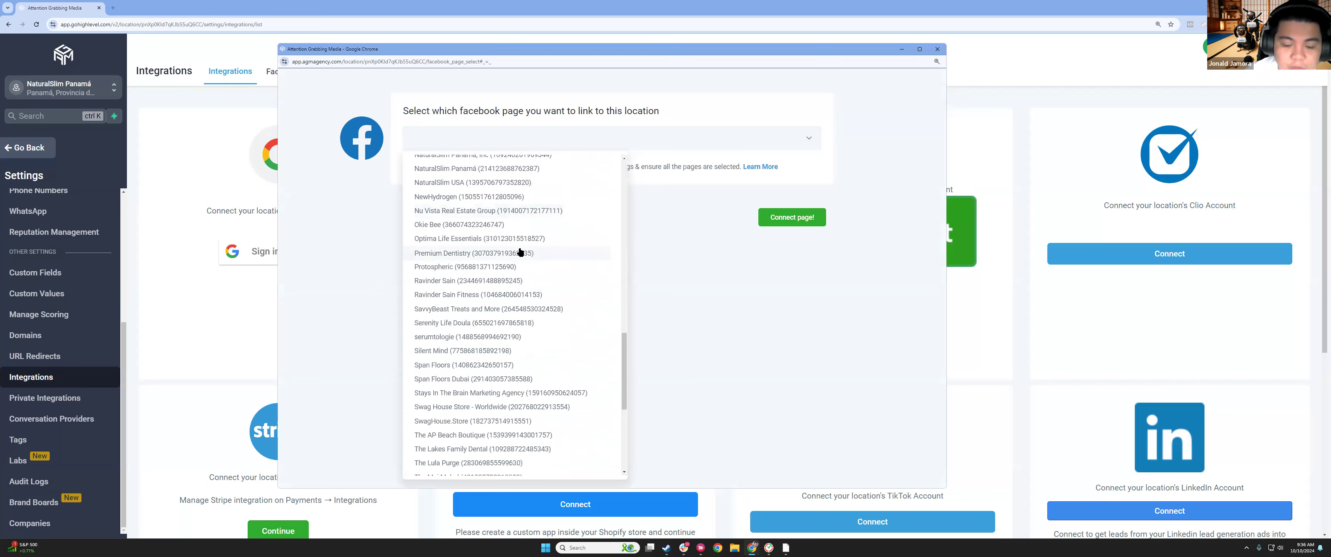
scroll(520, 252, down, 5)
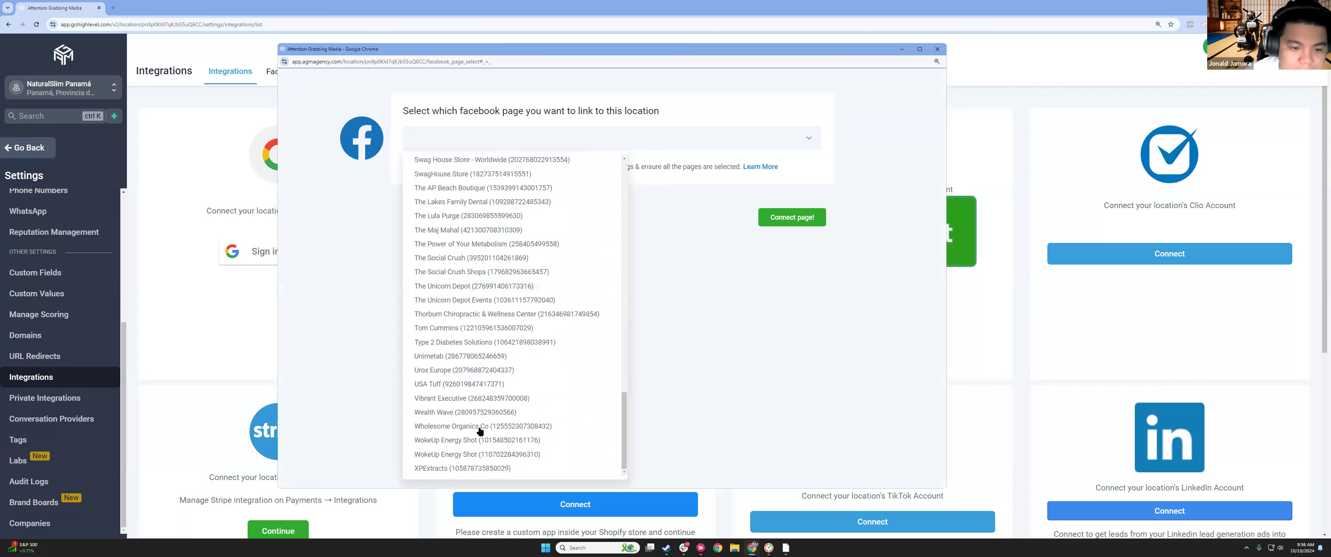
scroll(479, 431, up, 5)
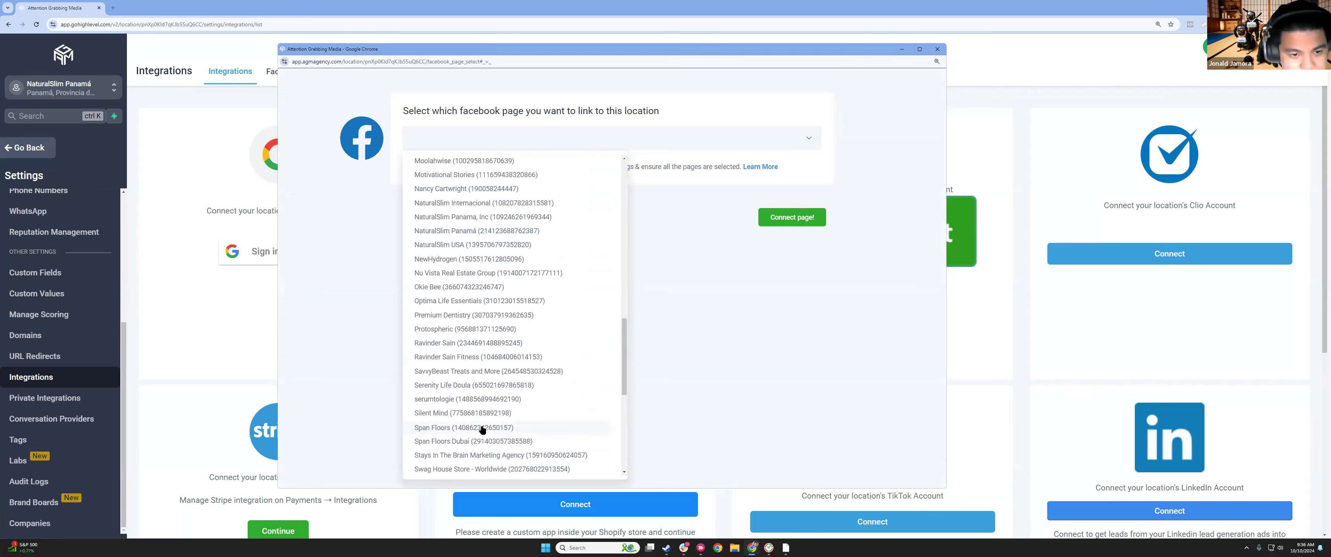
click(466, 217)
click(778, 224)
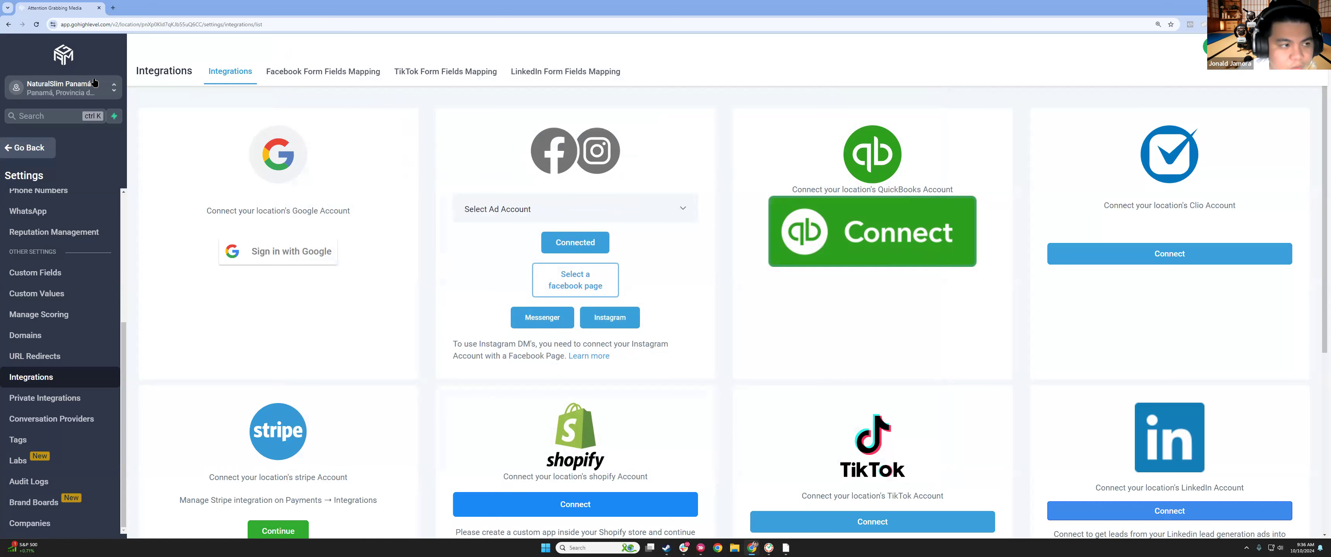
click(36, 24)
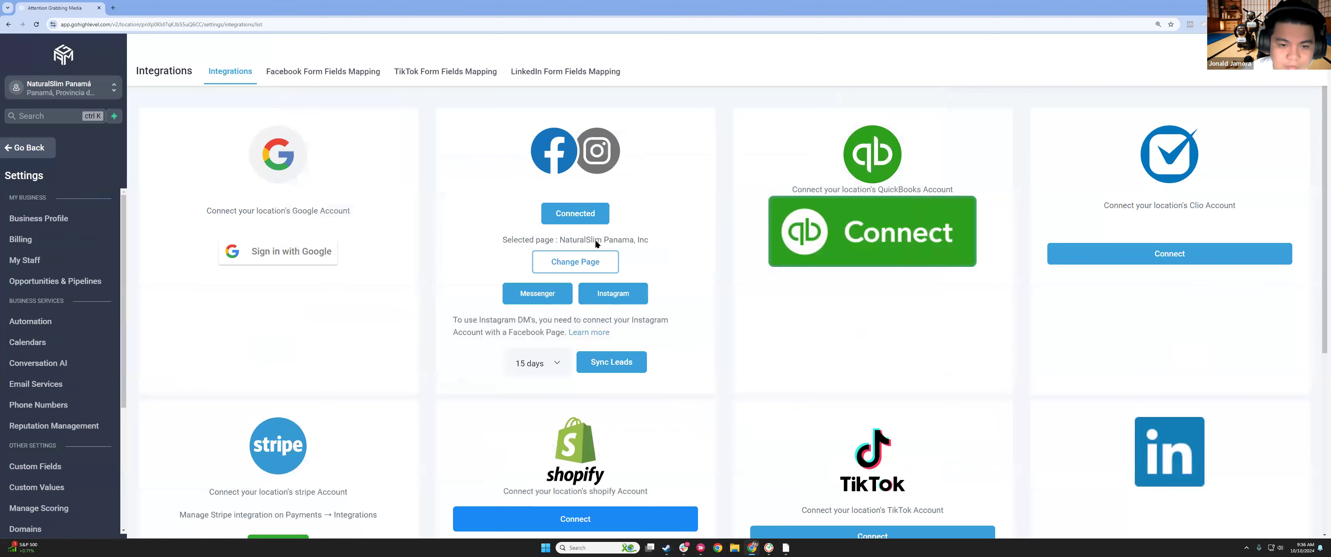
triple_click(506, 265)
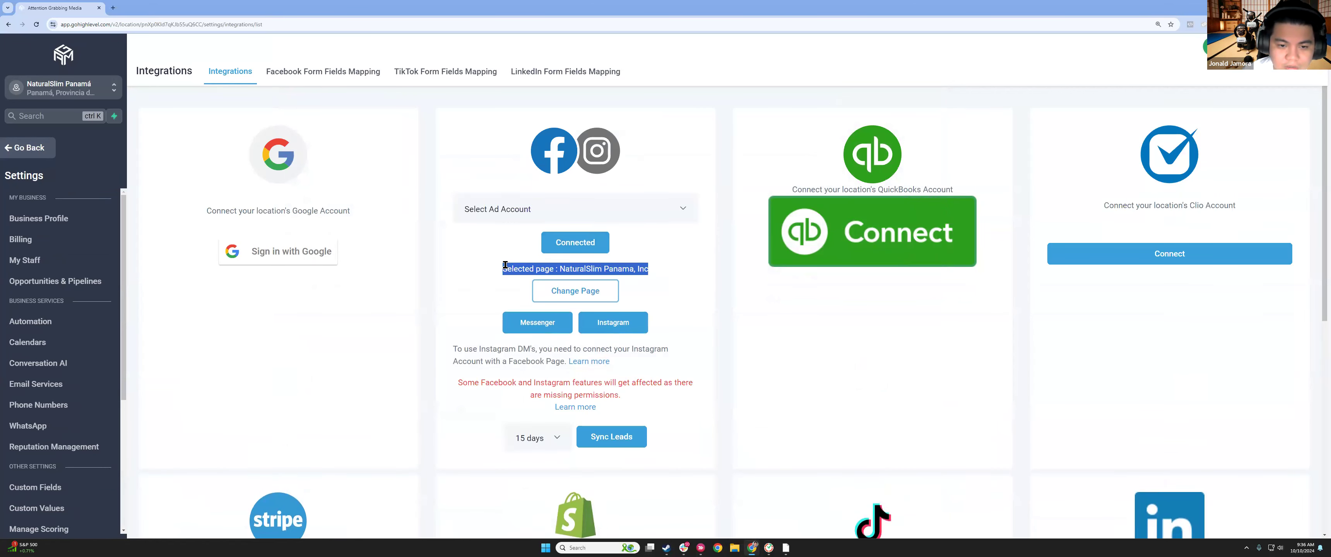
click(679, 275)
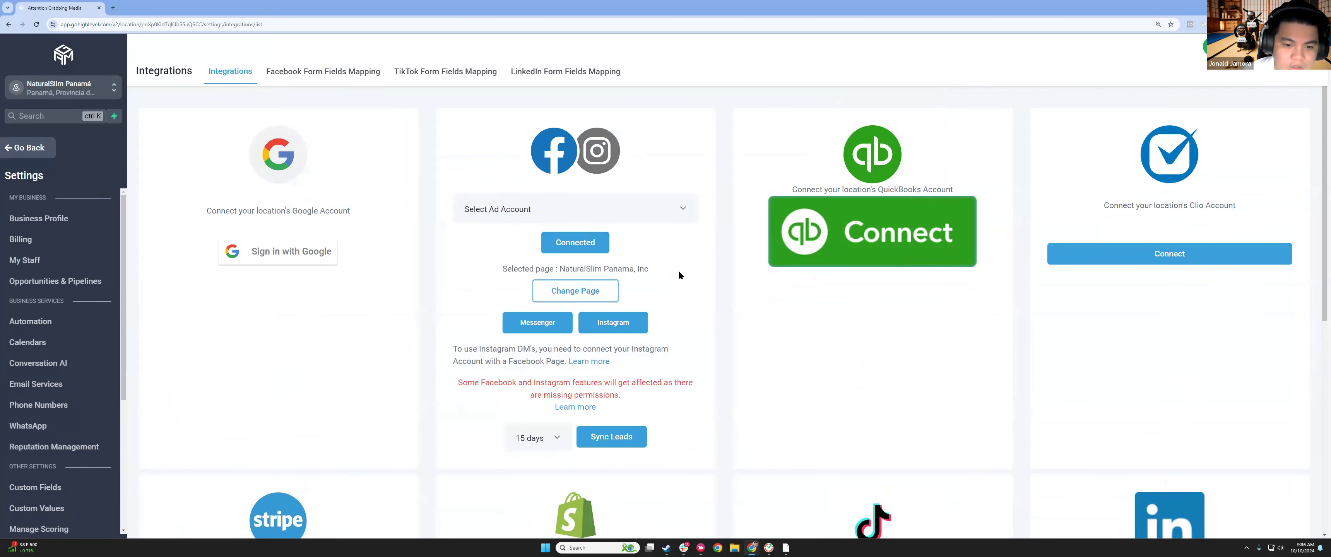
Sync the Facebook leads from the last 30 days, confirming the sync and dismissing the resulting message
scroll(678, 274, down, 2)
click(550, 340)
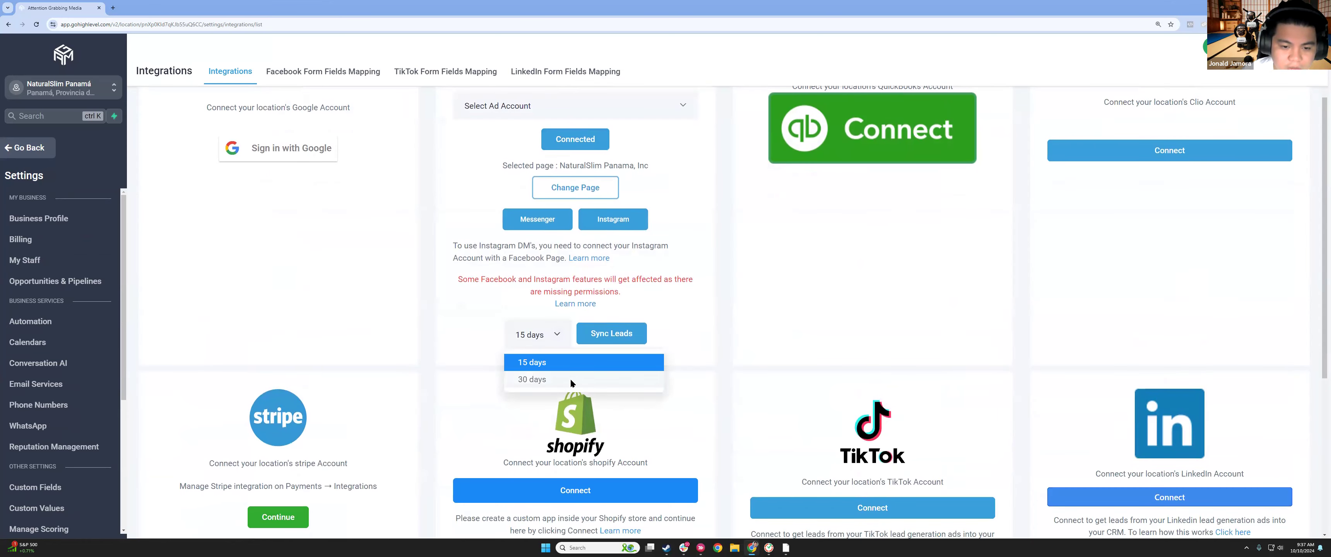
click(573, 381)
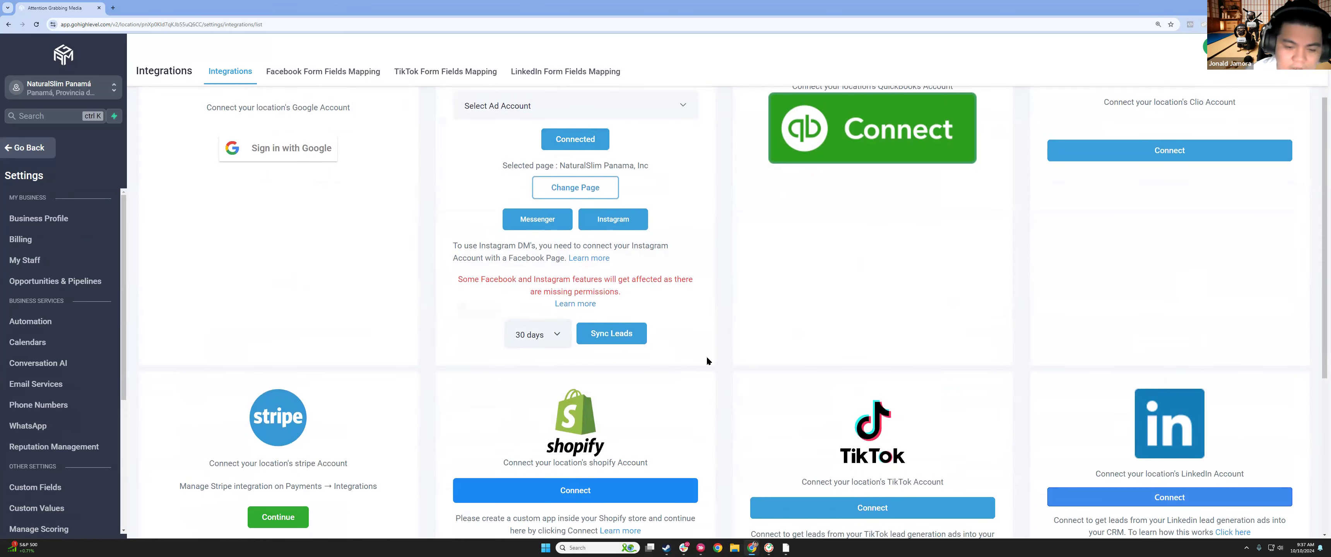
click(605, 339)
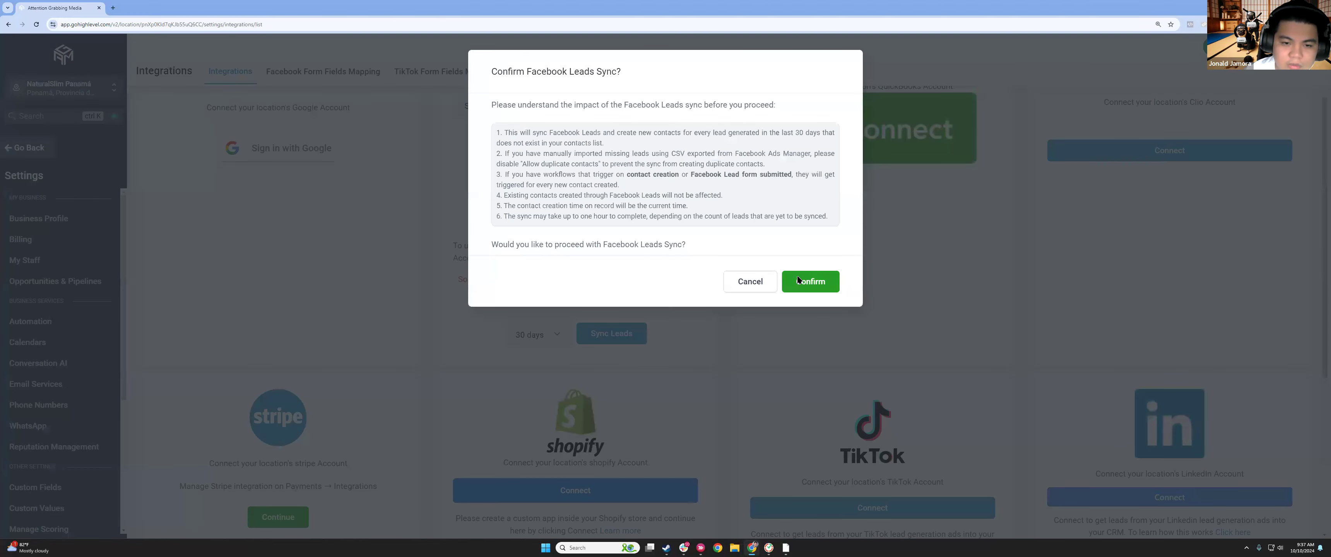
click(802, 281)
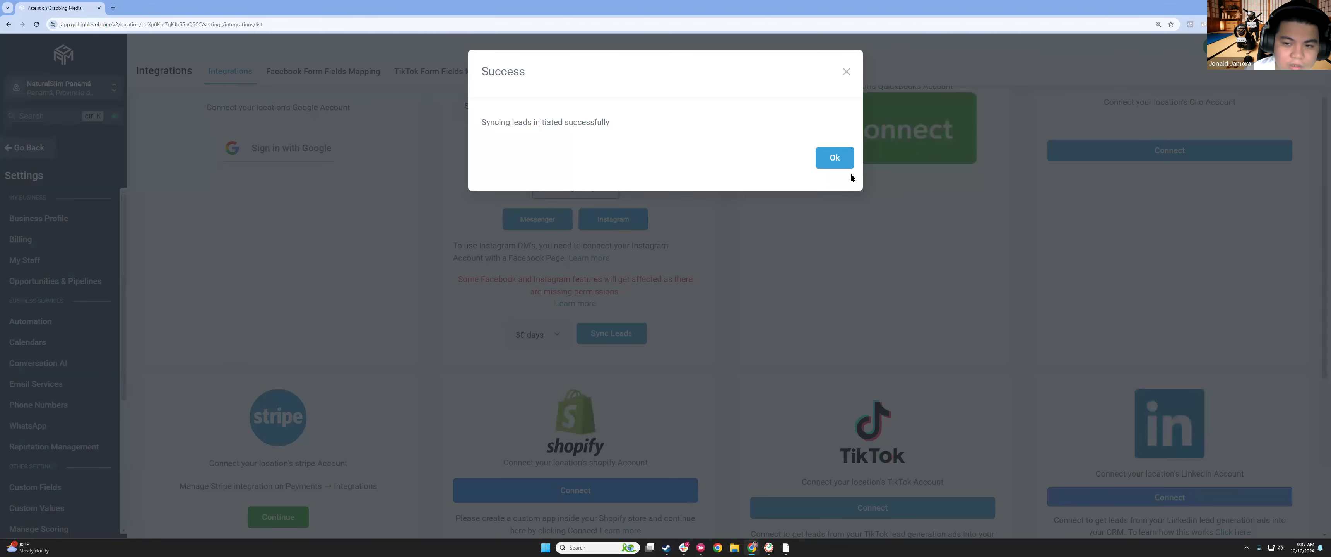
triple_click(605, 130)
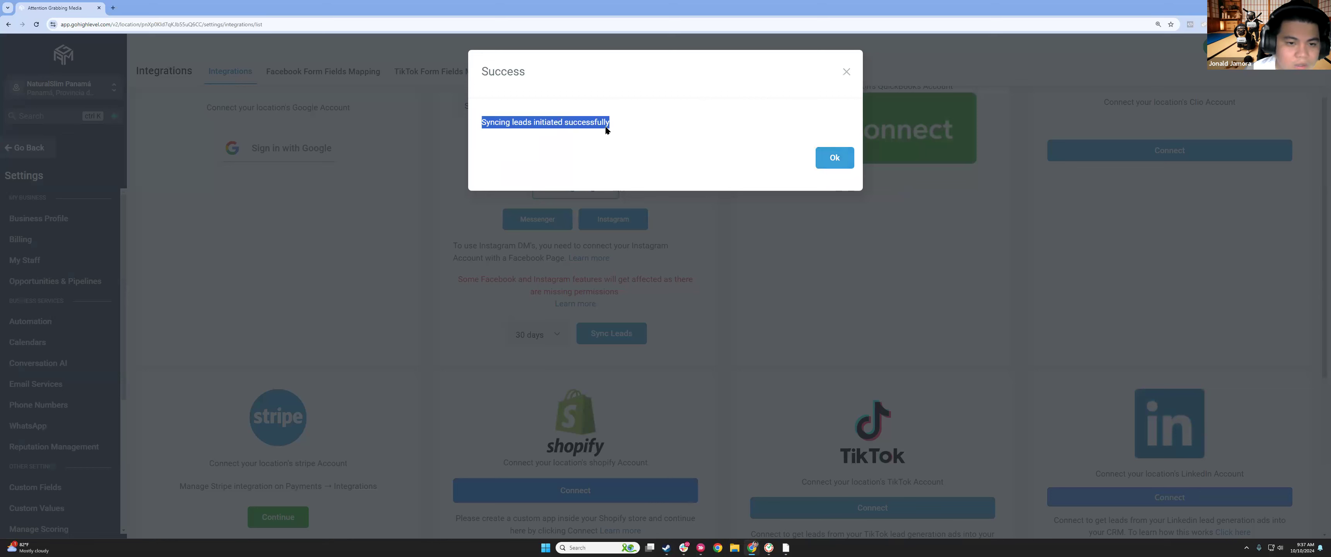
triple_click(631, 124)
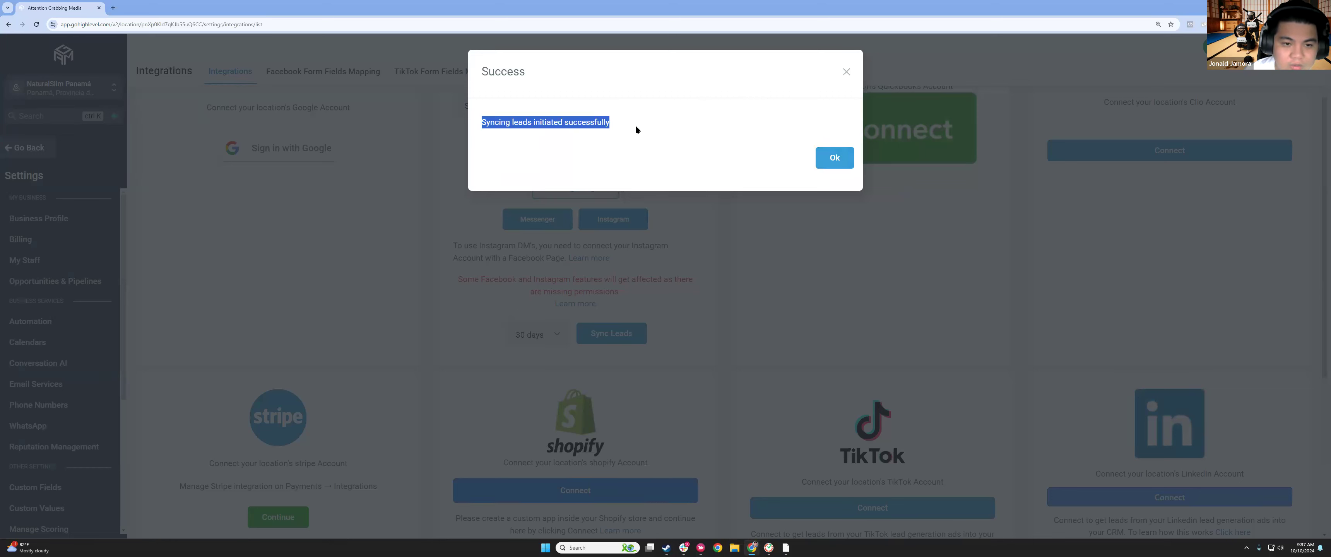
click(835, 159)
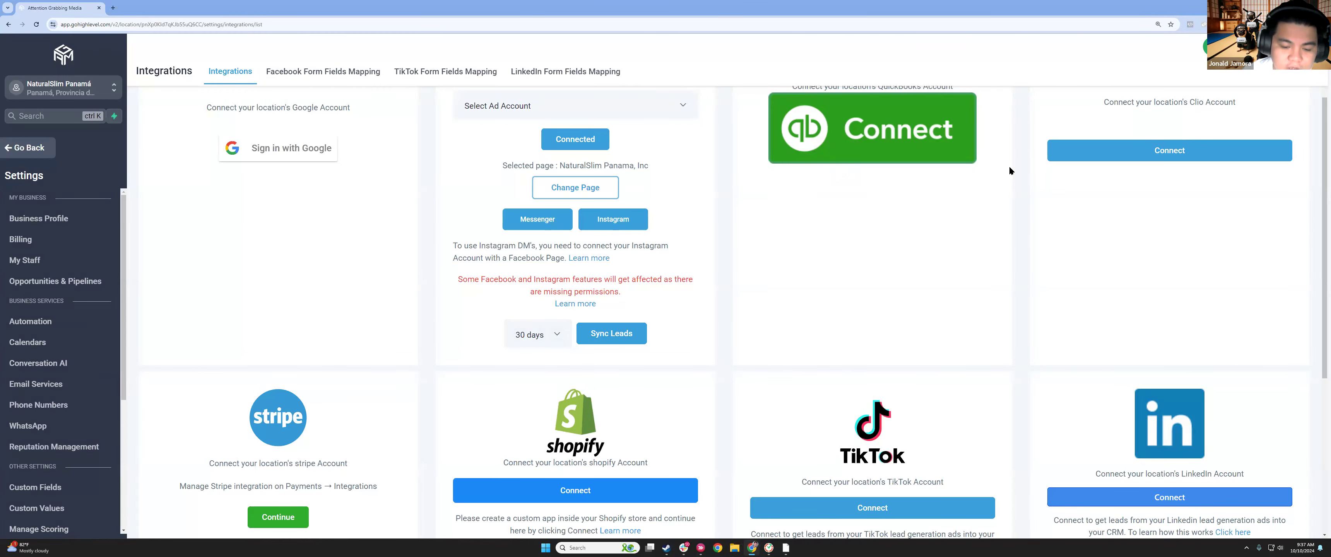
Choose the NaturalSlim Panamá ad account for the Facebook integration
scroll(669, 198, up, 2)
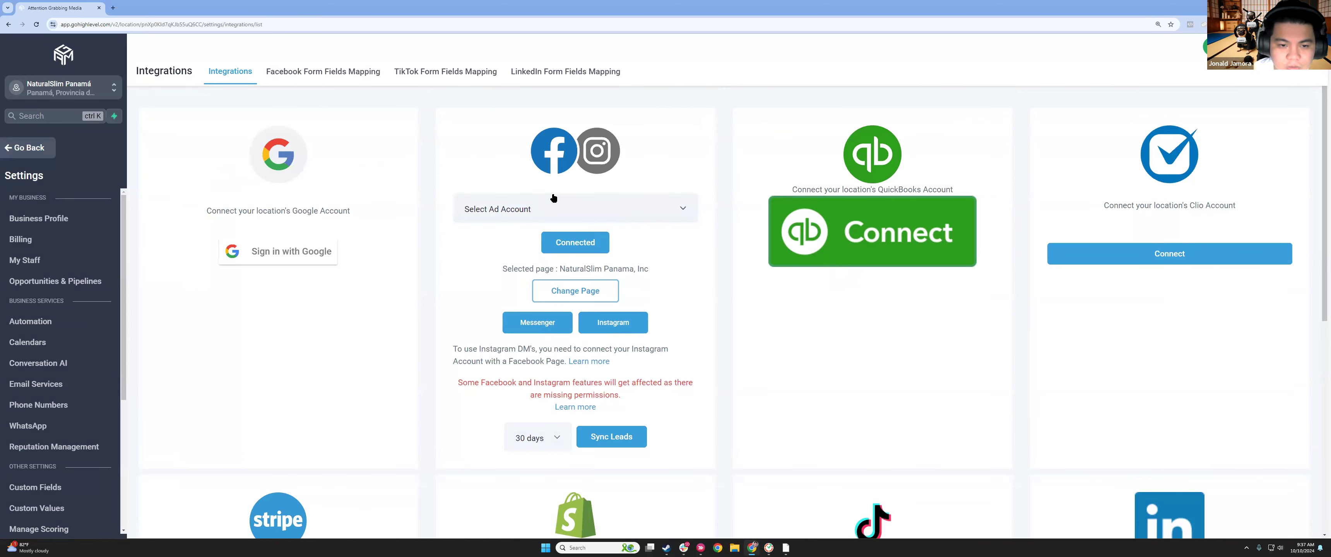
click(498, 205)
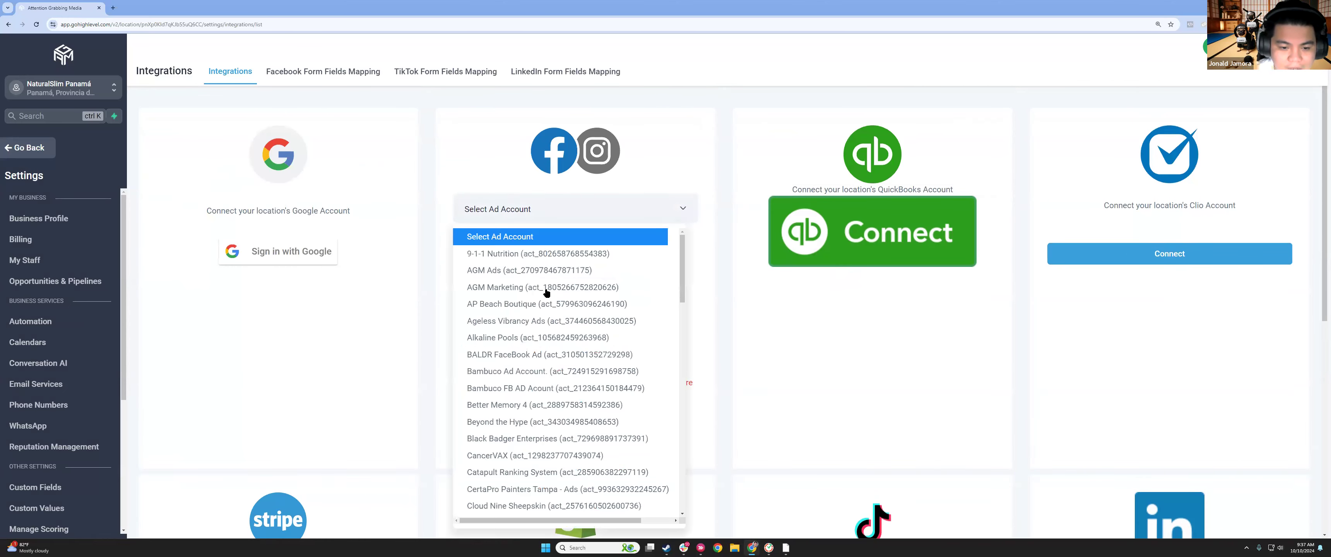
scroll(545, 305, down, 5)
scroll(538, 294, down, 10)
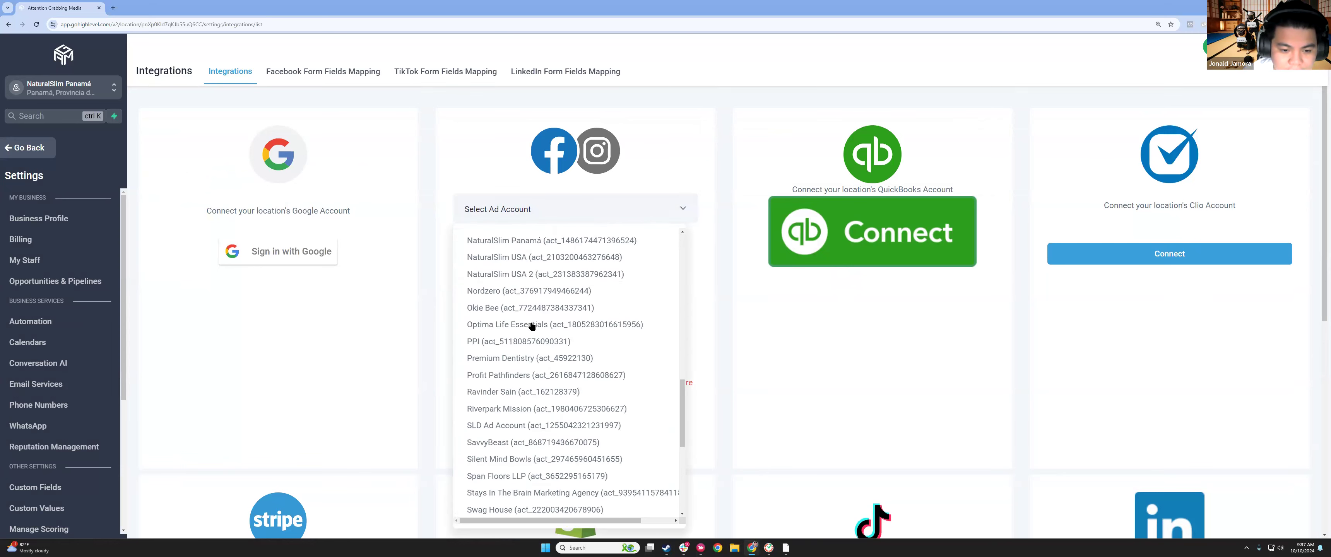
click(527, 241)
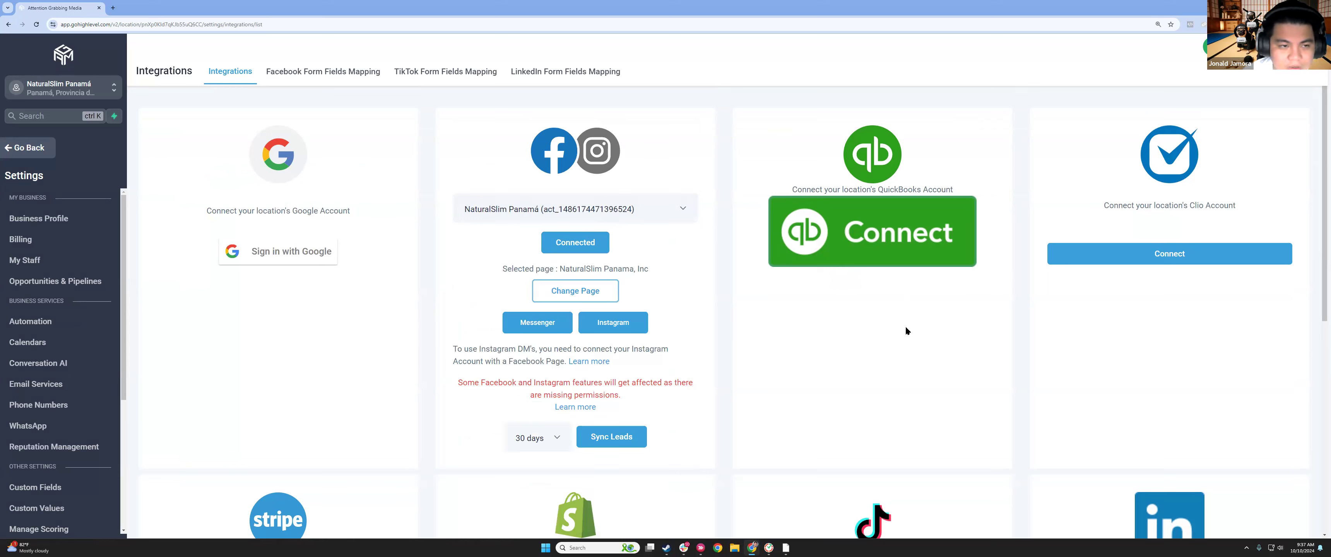
Go to the Facebook Ads Report and review its date range options, performance charts and campaign table
click(31, 147)
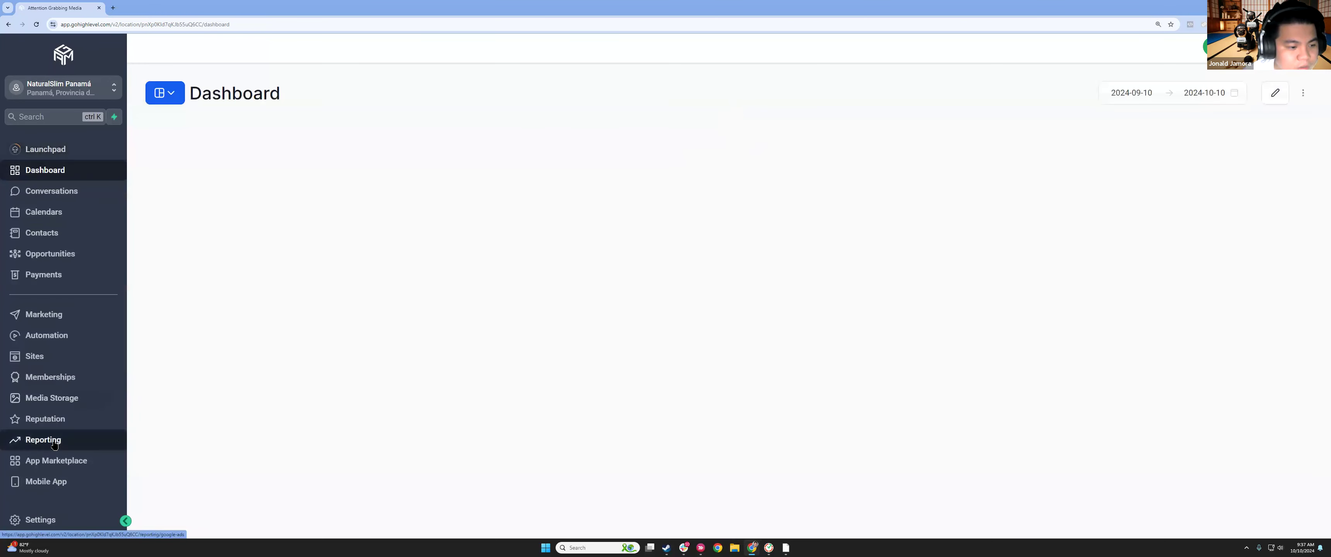
click(44, 440)
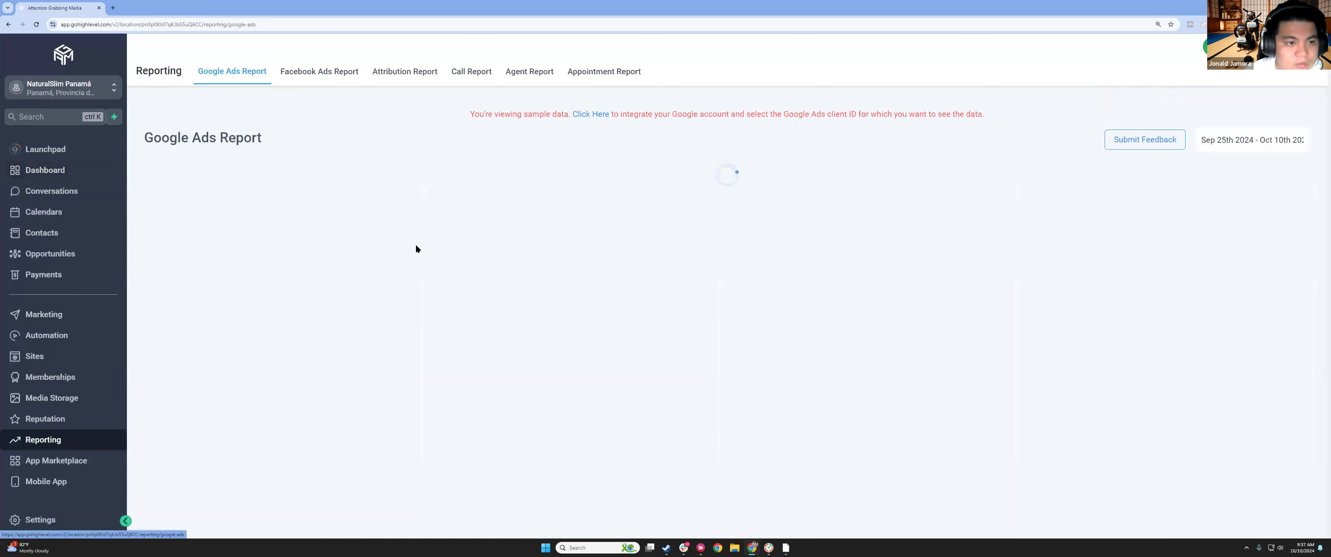
click(326, 71)
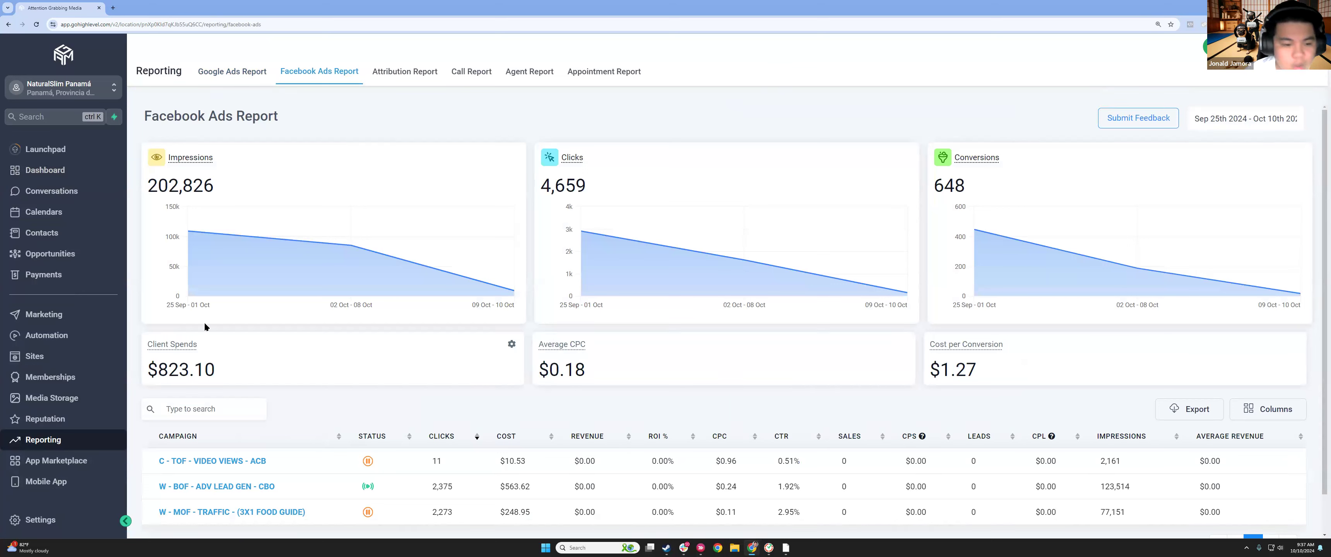
click(1263, 124)
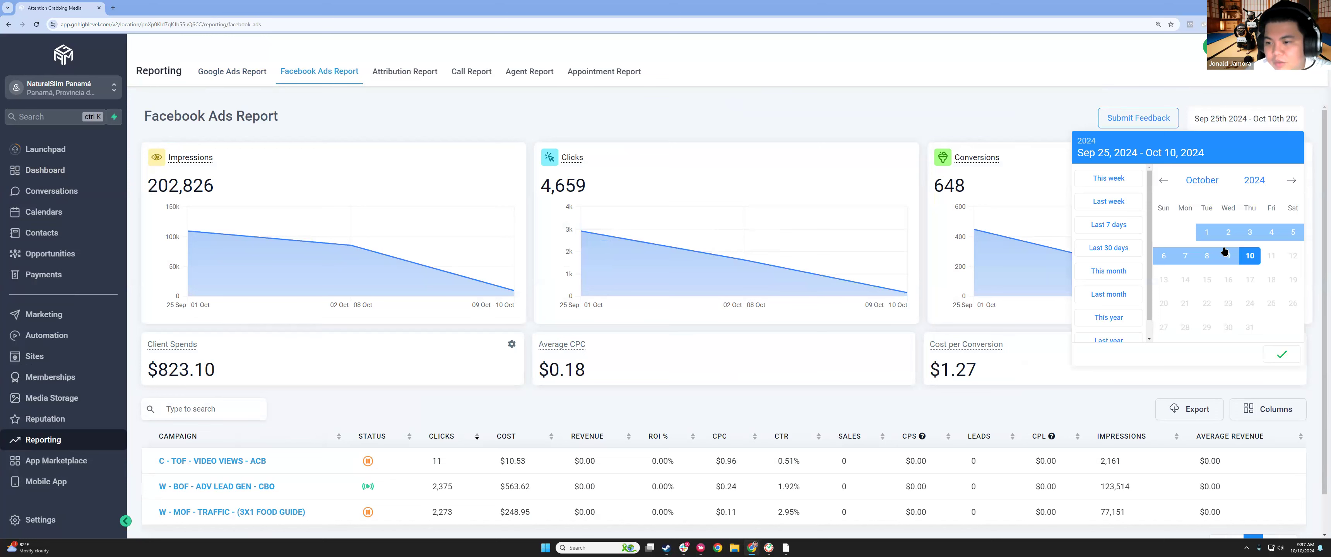
click(745, 88)
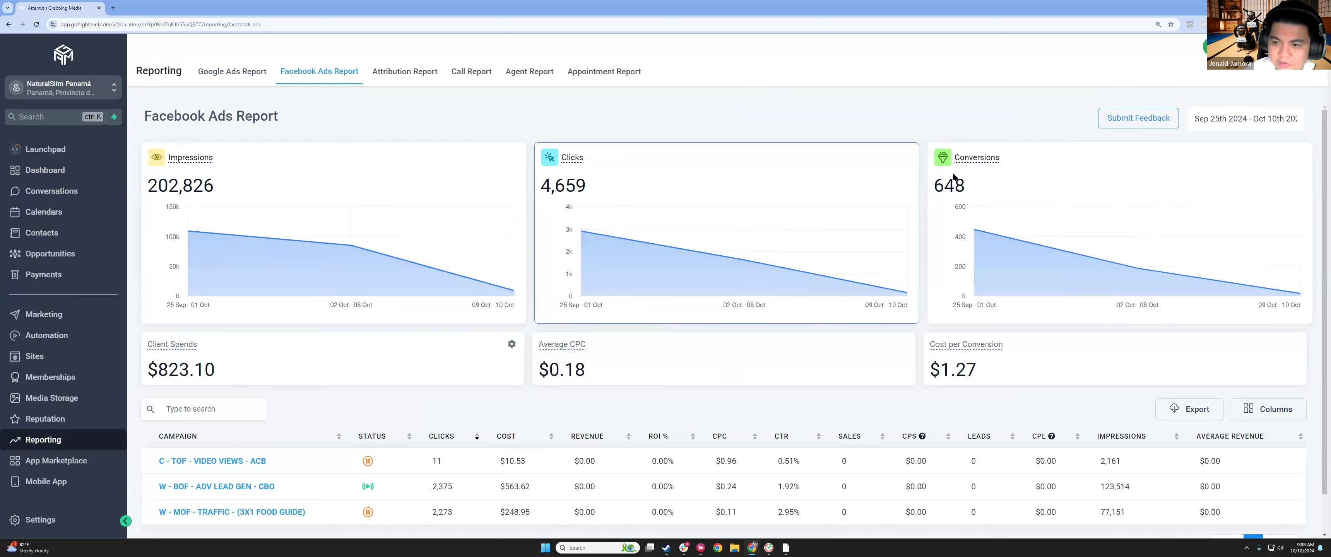
scroll(1048, 218, down, 1)
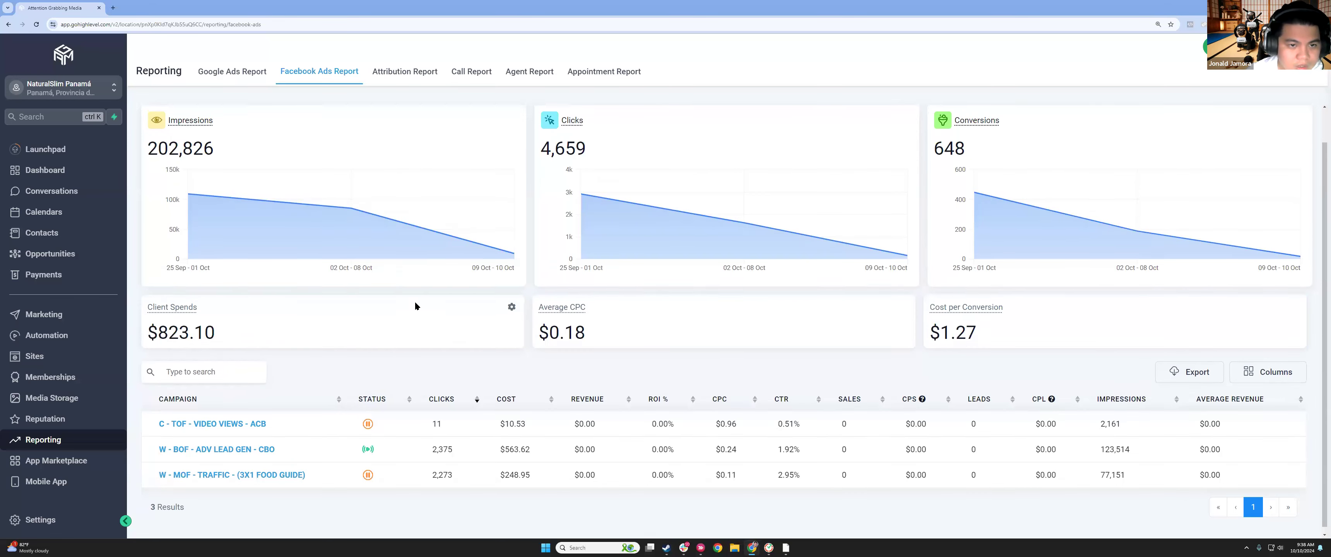
scroll(414, 301, up, 1)
Return to the integration settings and open the Facebook form field mapping for LEADS FORM PANAMA V6
key(alt+Left)
key(alt+Left)
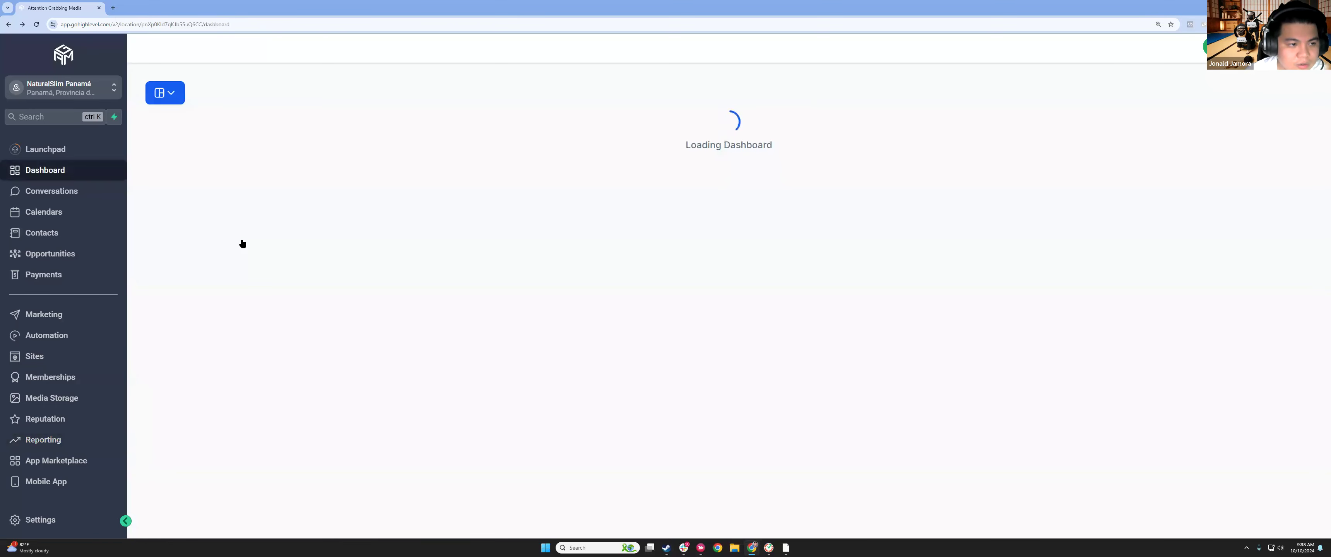
key(alt+Left)
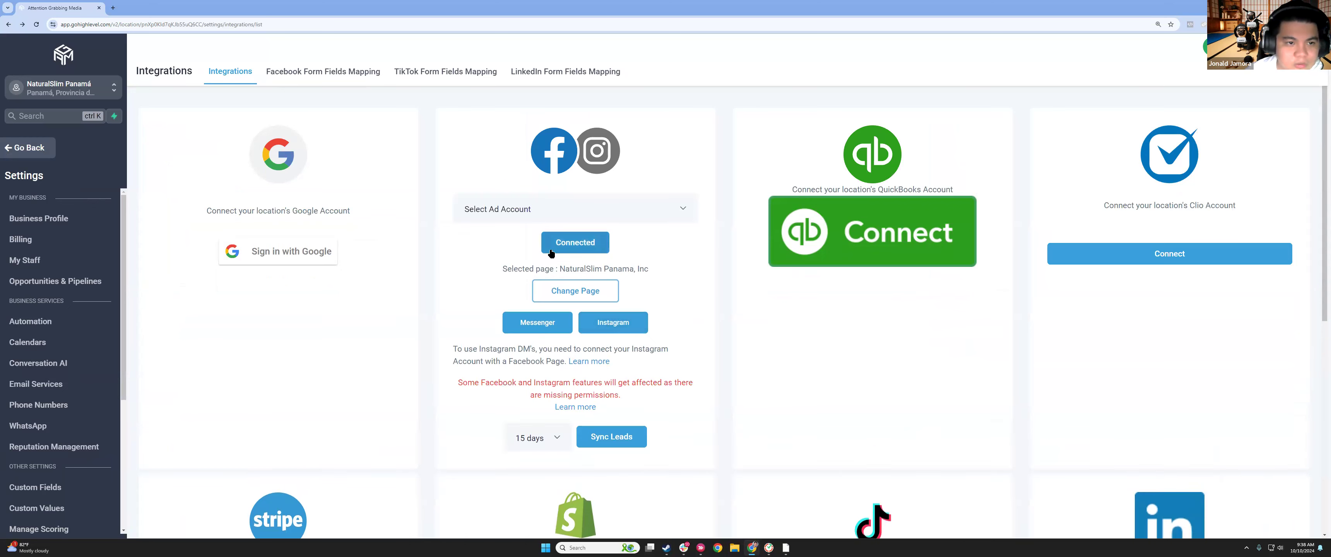
click(348, 77)
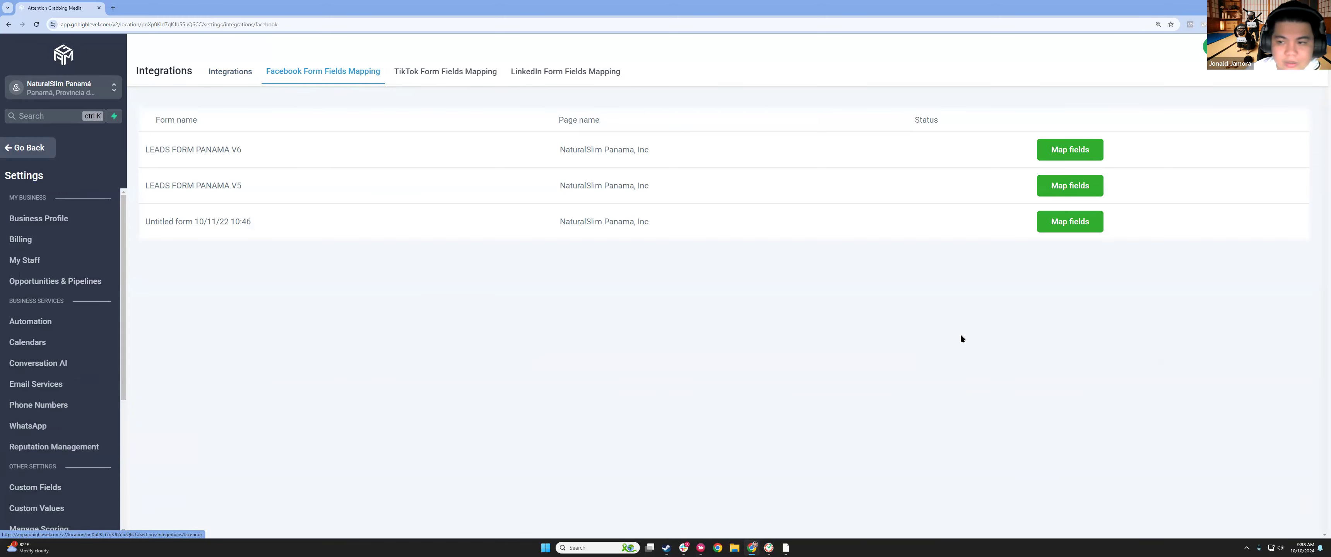
click(1069, 155)
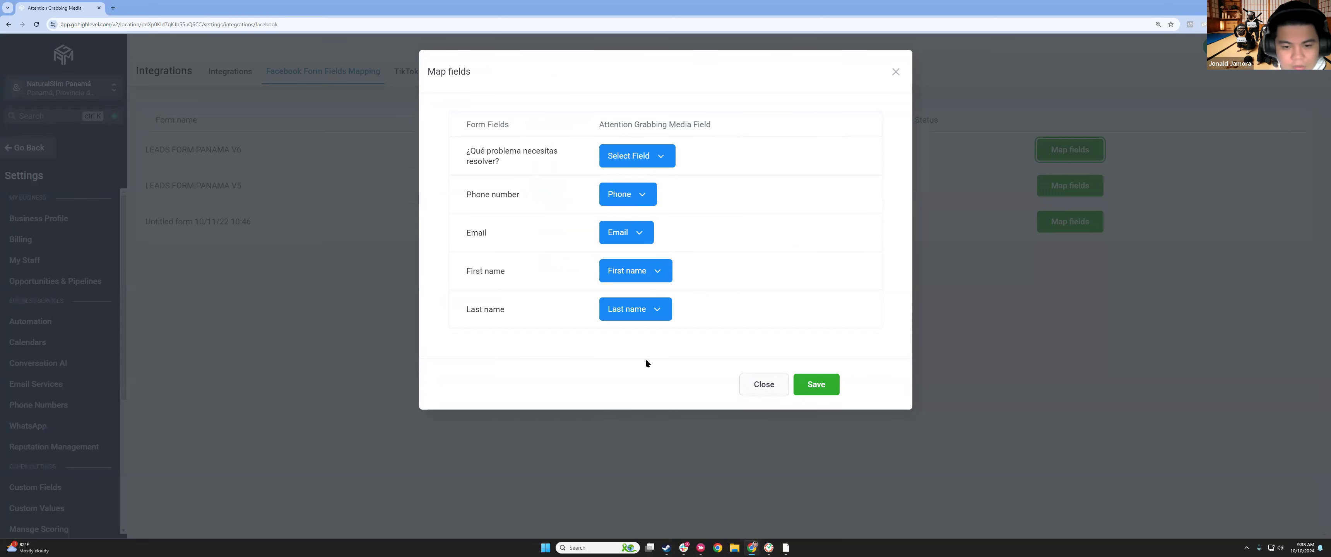
Examine the form's phone, email and name fields and its custom question "¿Qué problema necesitas resolver?" in the mapping
triple_click(482, 197)
drag(514, 285, 485, 317)
triple_click(511, 196)
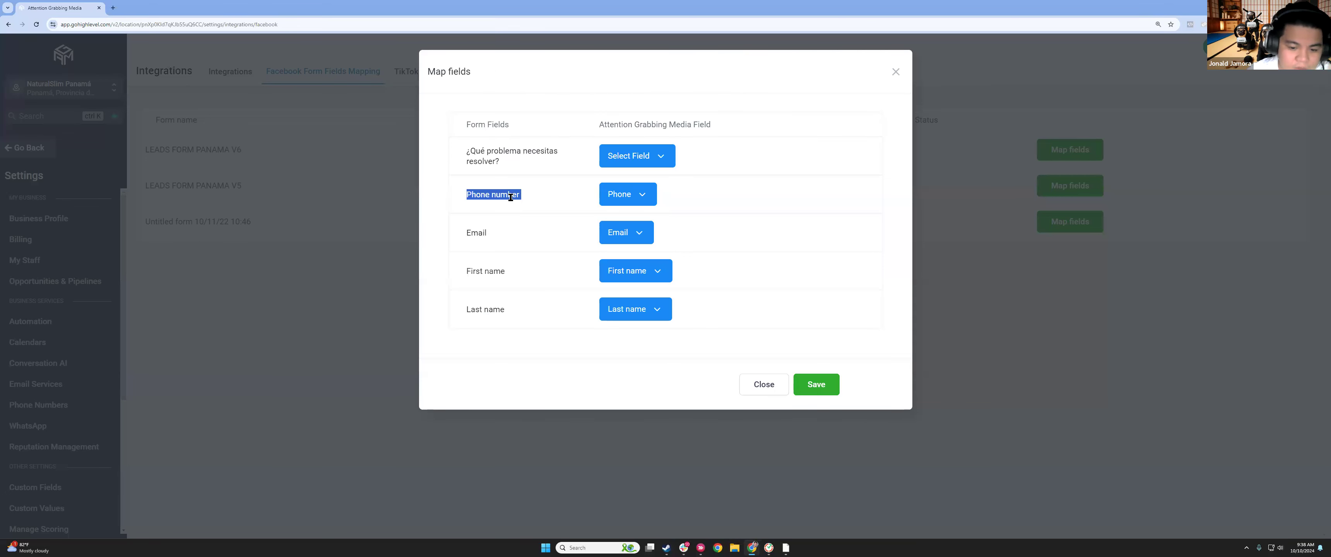
double_click(508, 197)
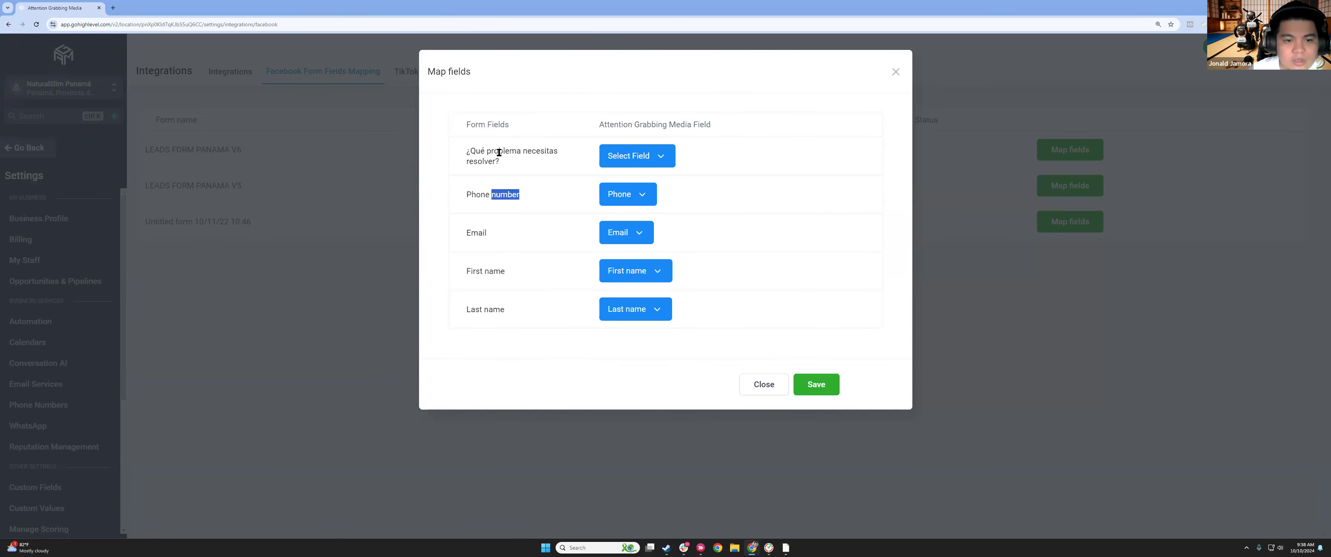
triple_click(502, 156)
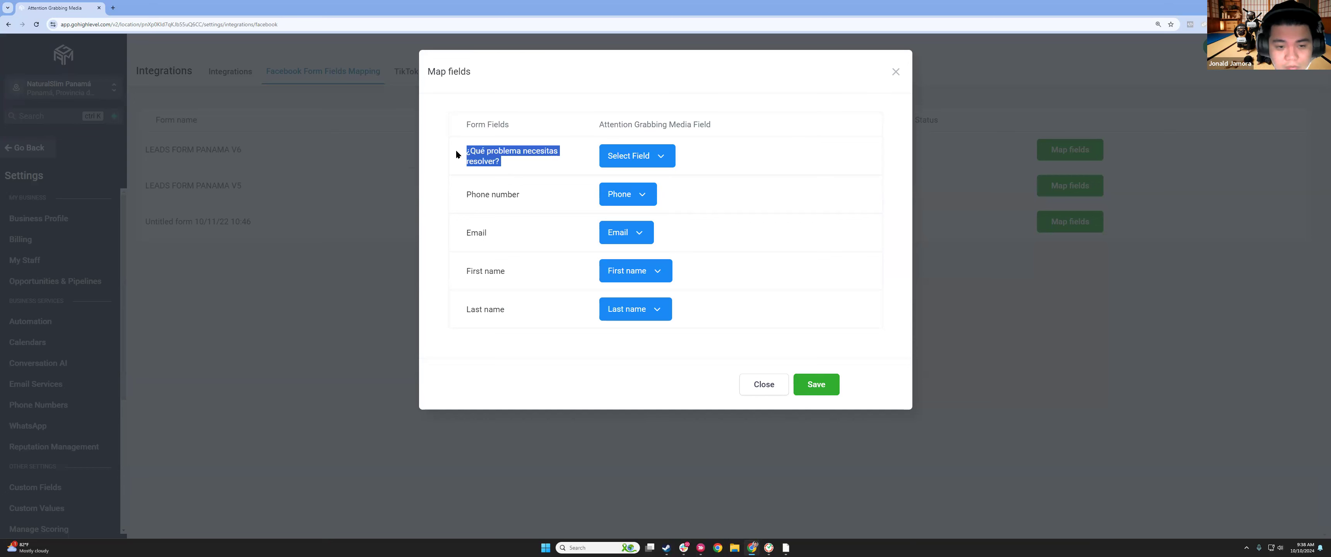
drag(465, 194, 512, 305)
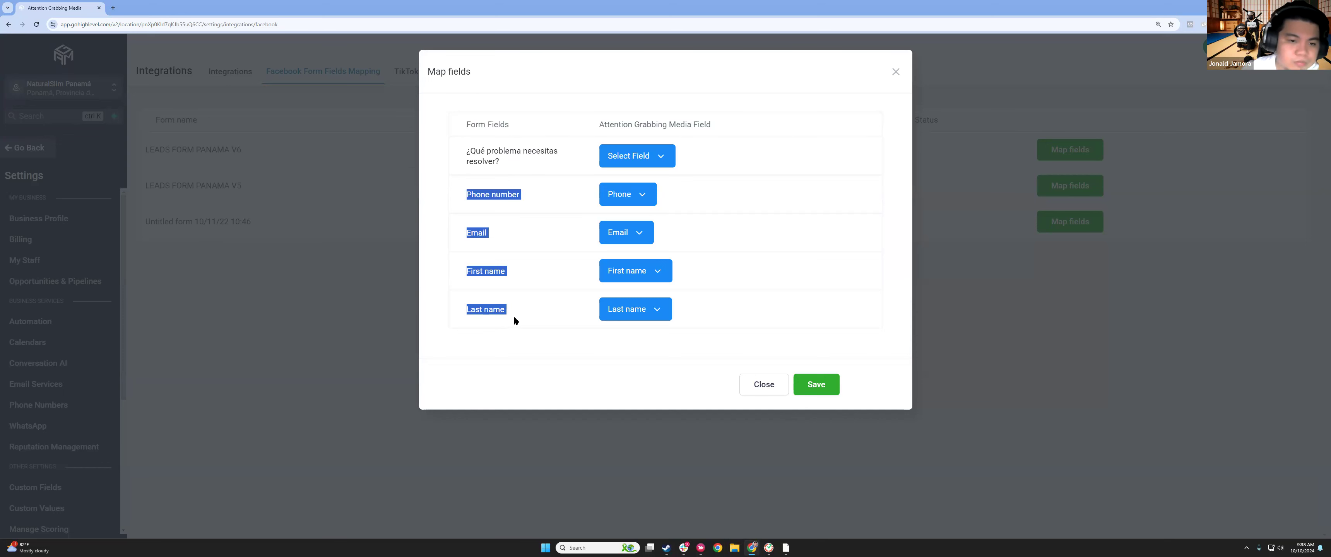
triple_click(503, 160)
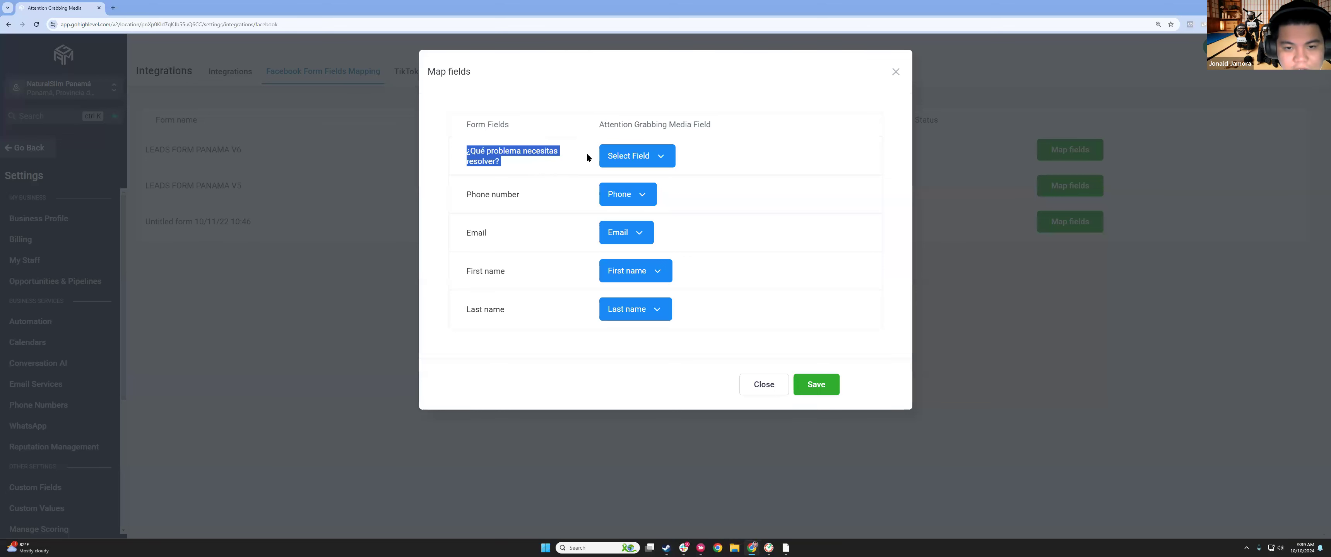
Check which CRM fields are available for the custom question "¿Qué problema necesitas resolver?", and close the mapping without saving
click(638, 155)
scroll(672, 238, down, 3)
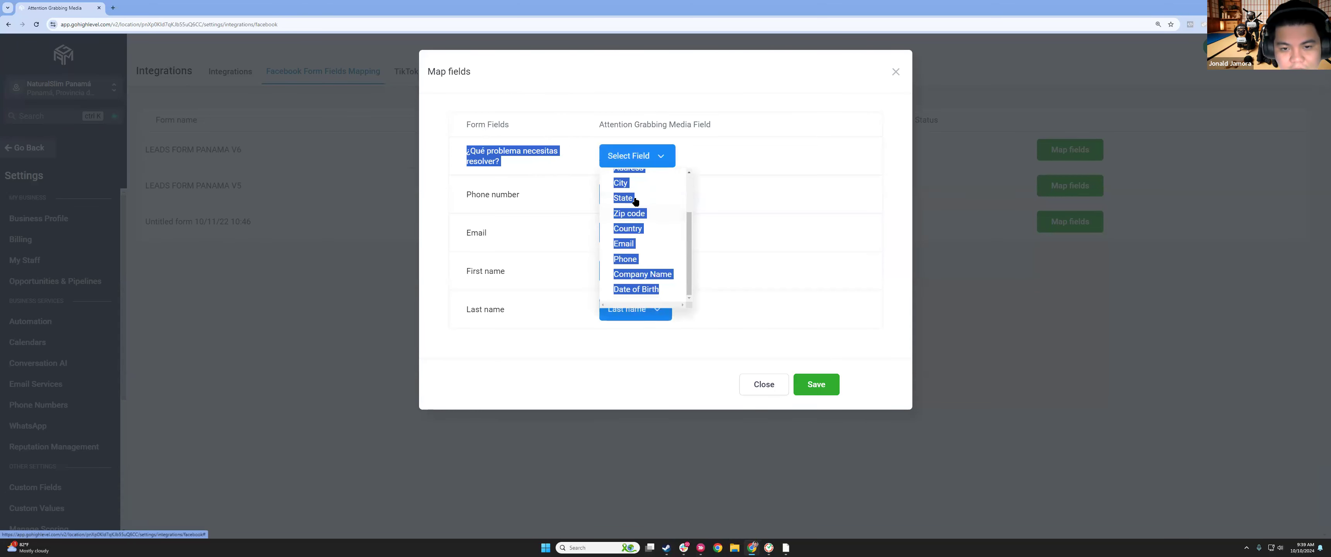
click(615, 370)
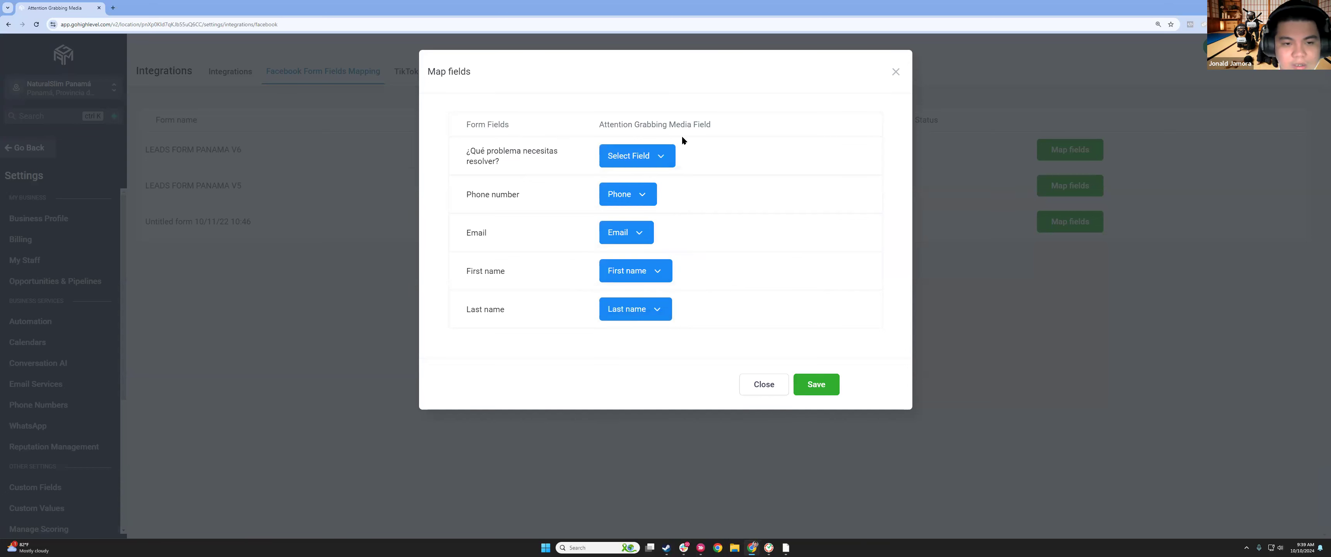
click(644, 160)
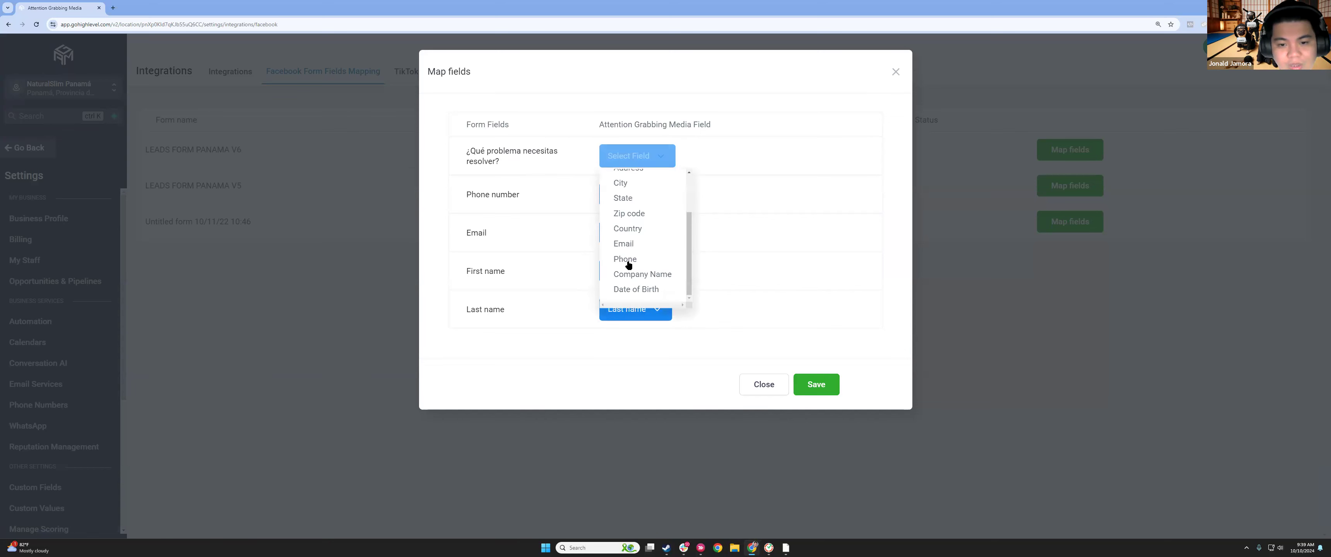
click(727, 386)
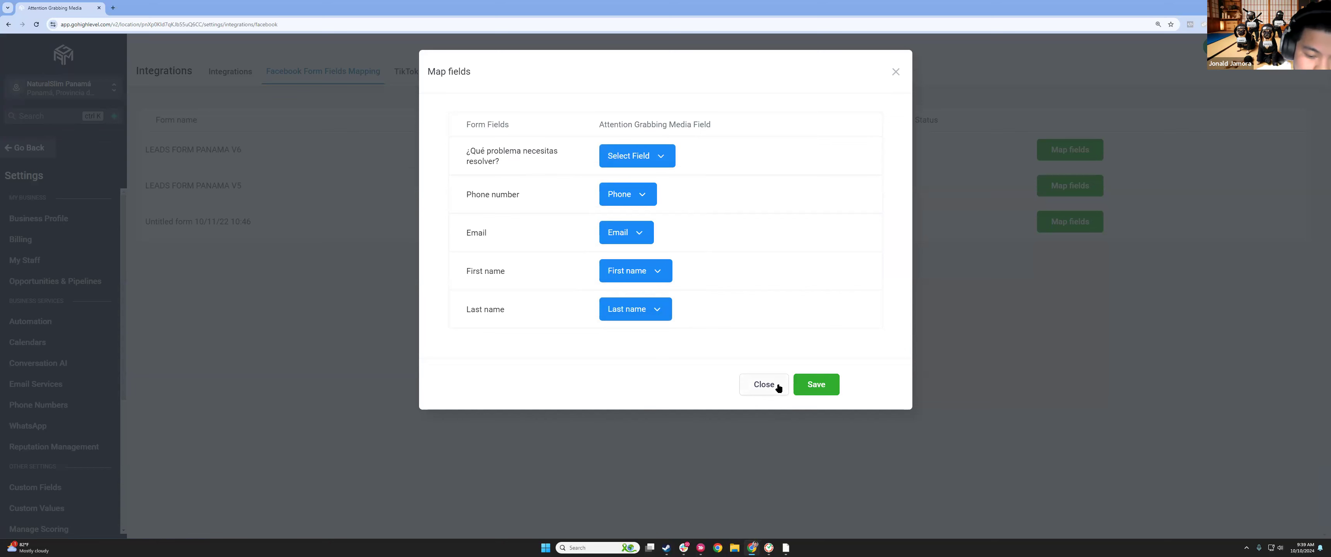
click(765, 384)
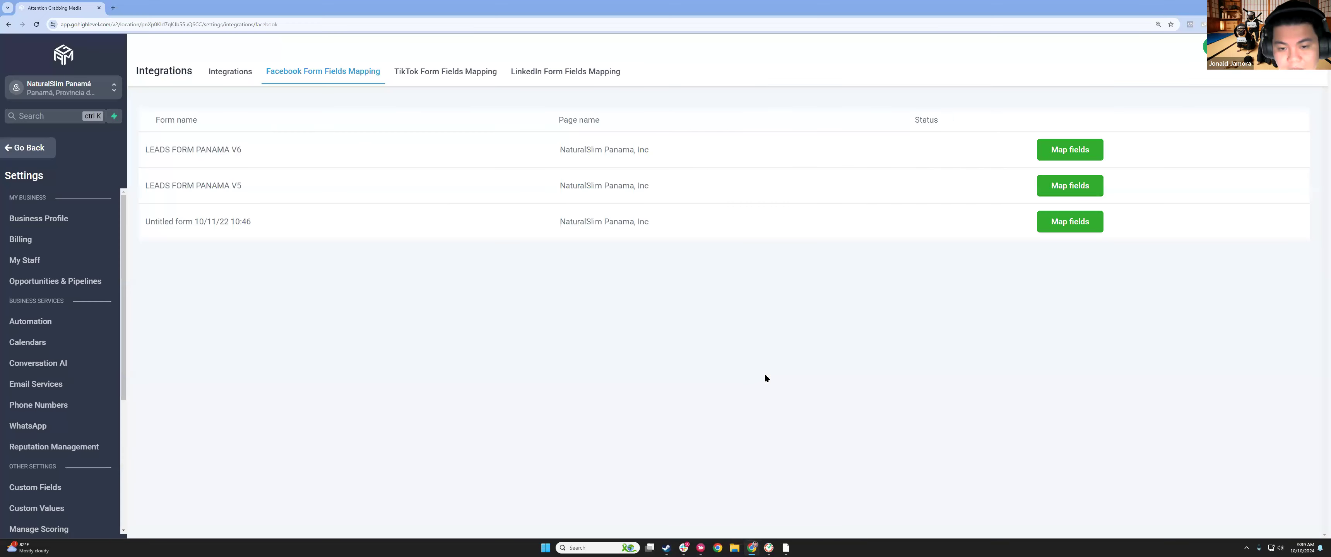
Leave the settings to review the Facebook Ads Report's metrics and campaign table, and check the contacts list
click(31, 148)
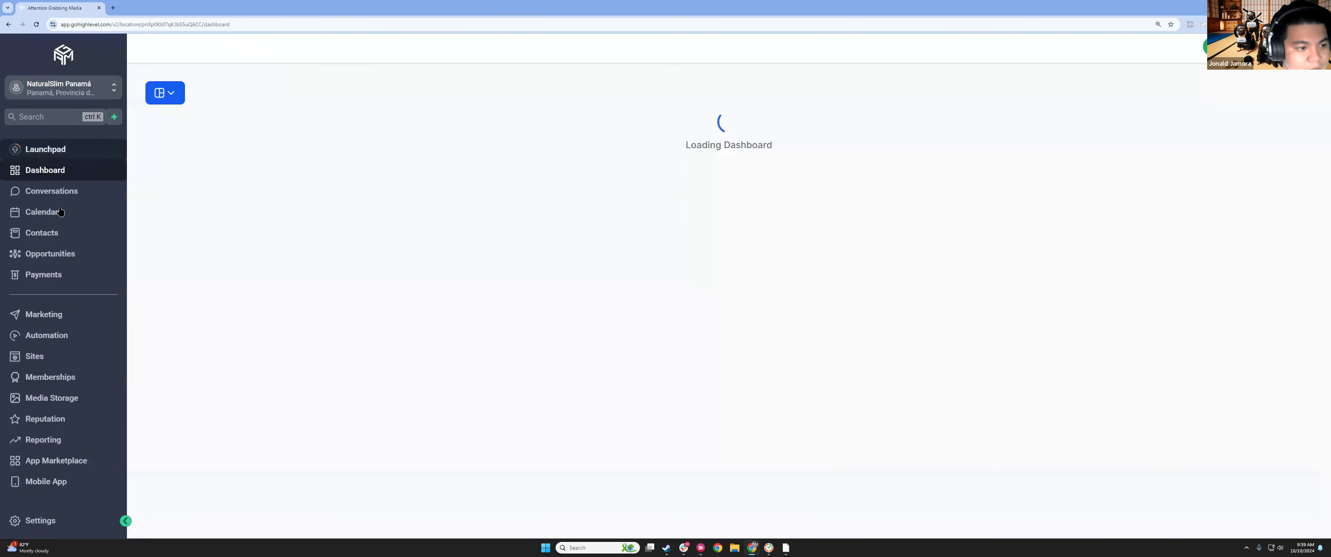
click(321, 73)
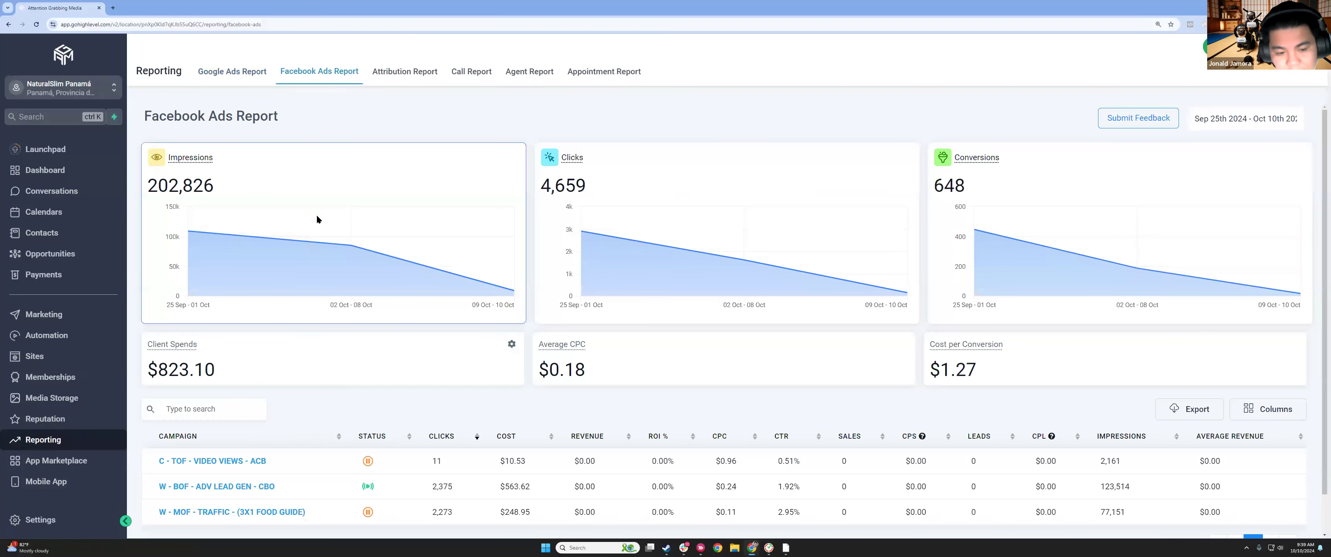
scroll(372, 274, down, 1)
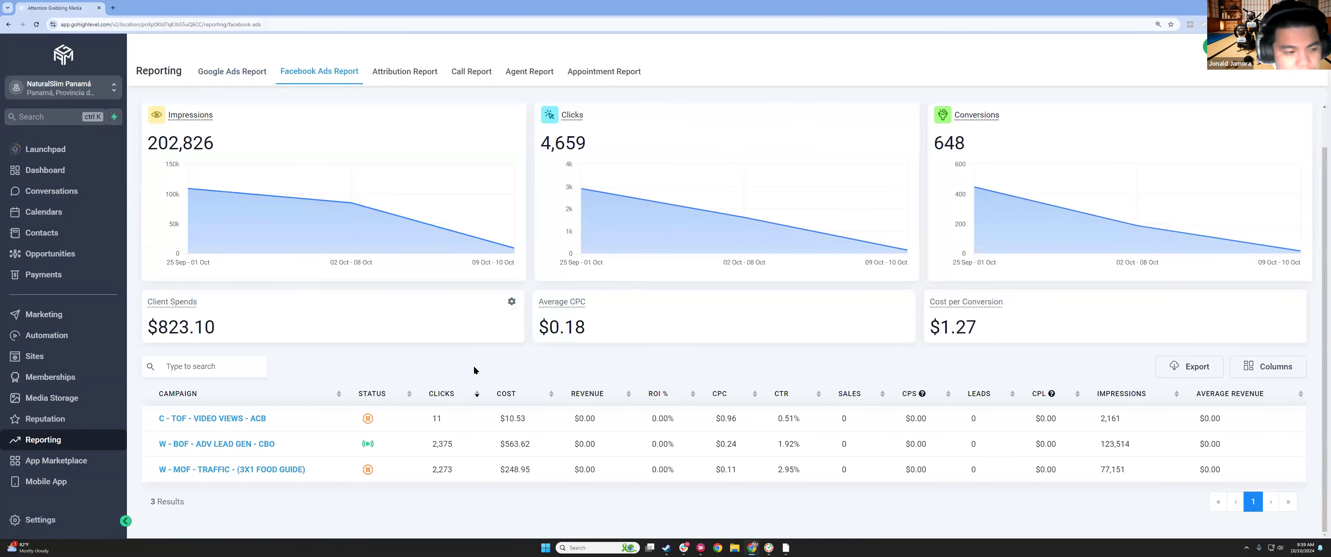
click(85, 231)
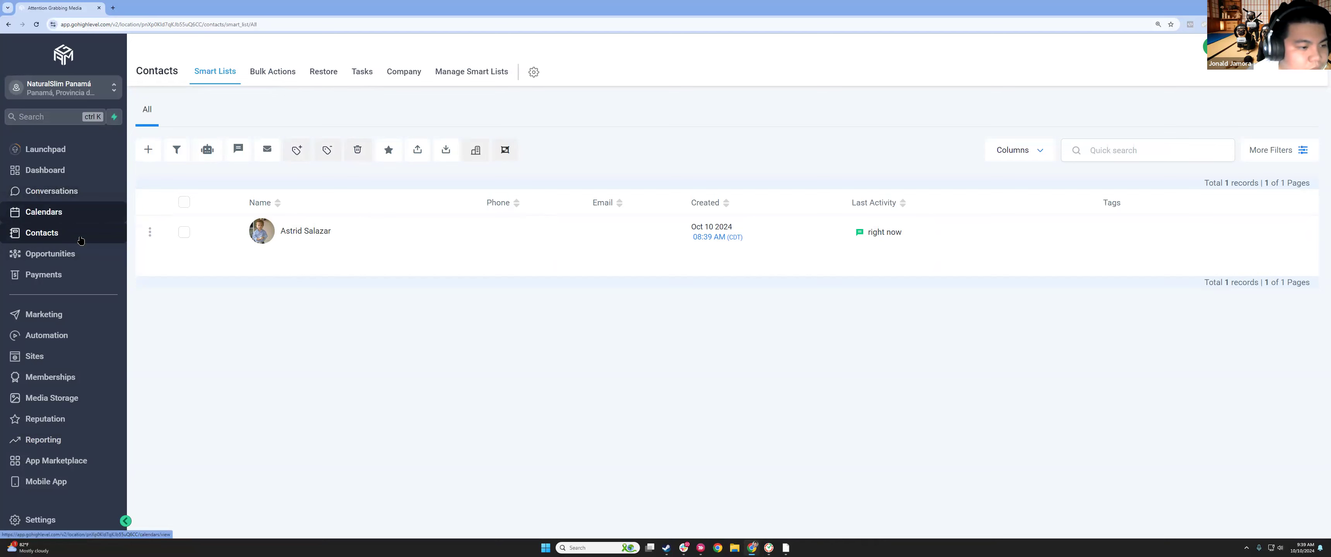
Review the social accounts that can be connected in the marketing Social Planner, and open the email campaigns
click(77, 326)
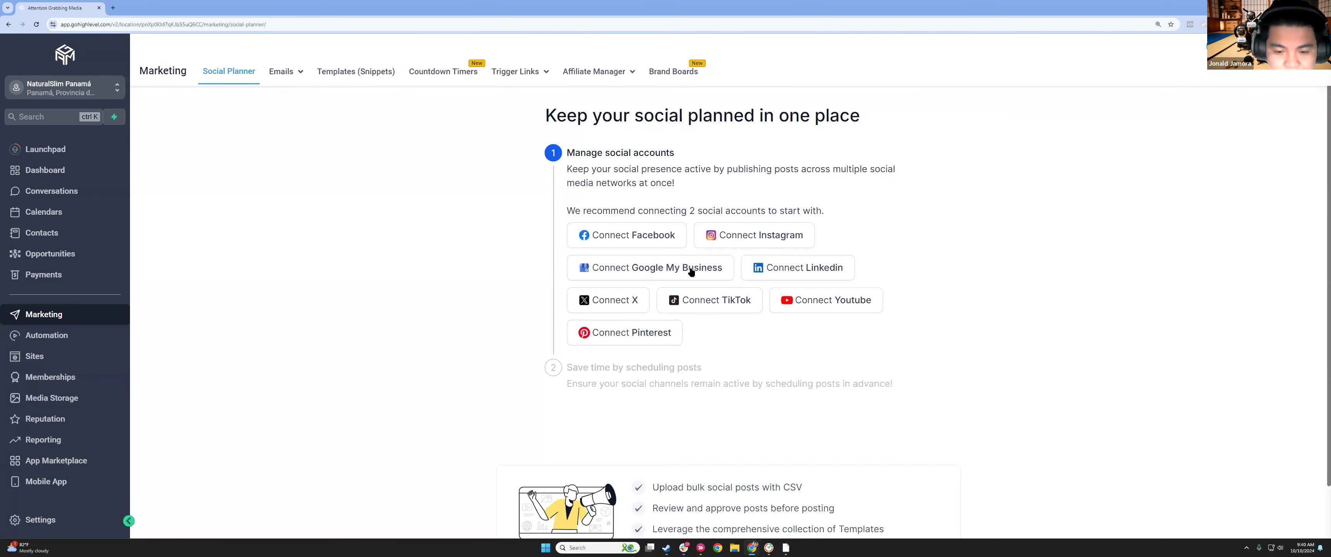
scroll(687, 259, down, 1)
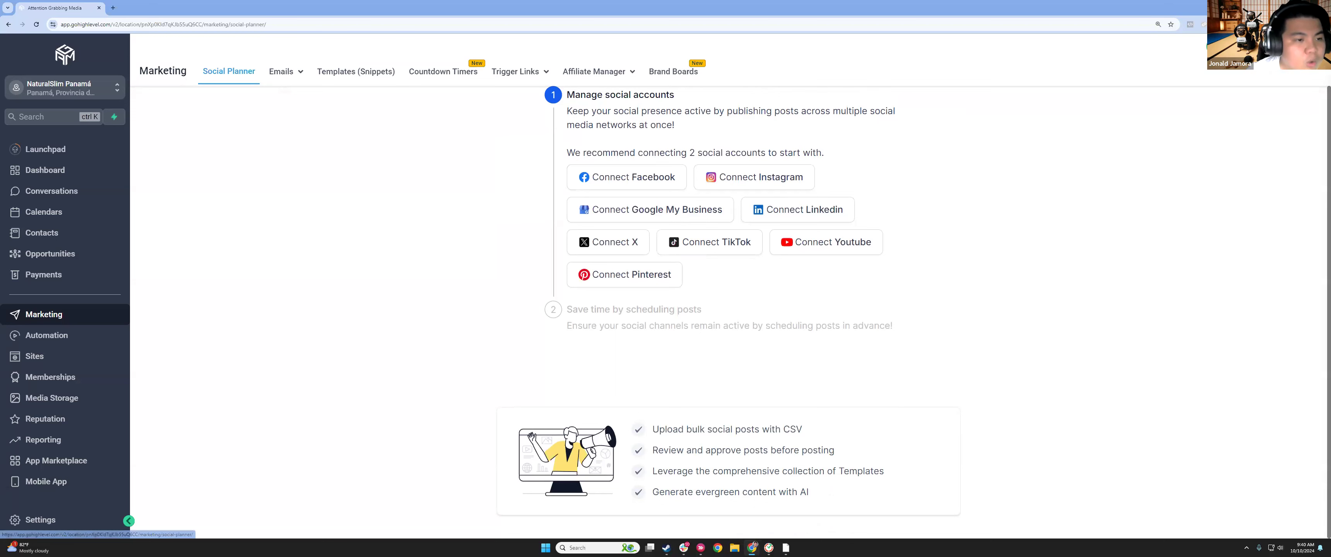
mouse_move(288, 78)
click(273, 97)
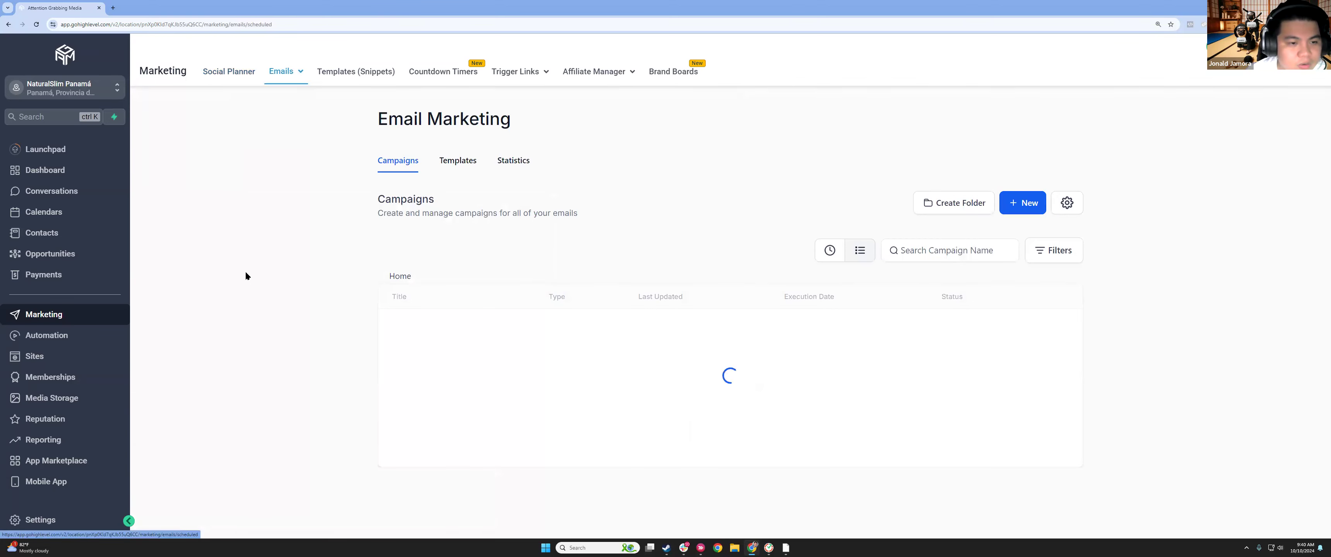
Examine the third-party services offered in the location's Integrations settings, including the Facebook connection, and leave the settings
click(39, 520)
scroll(78, 501, down, 4)
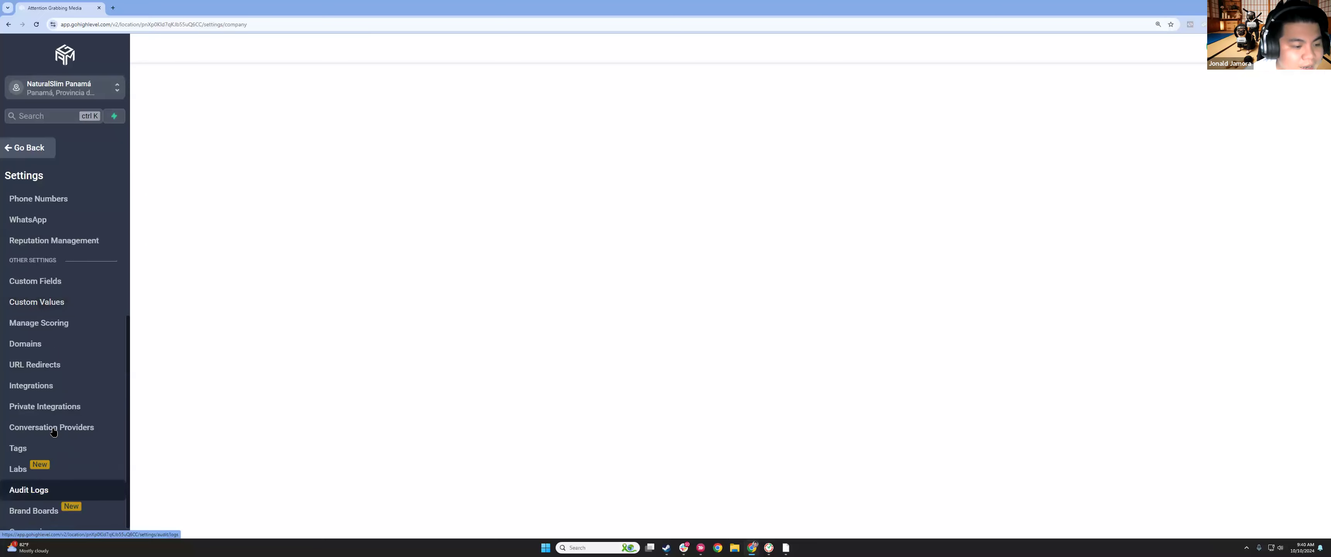
click(45, 407)
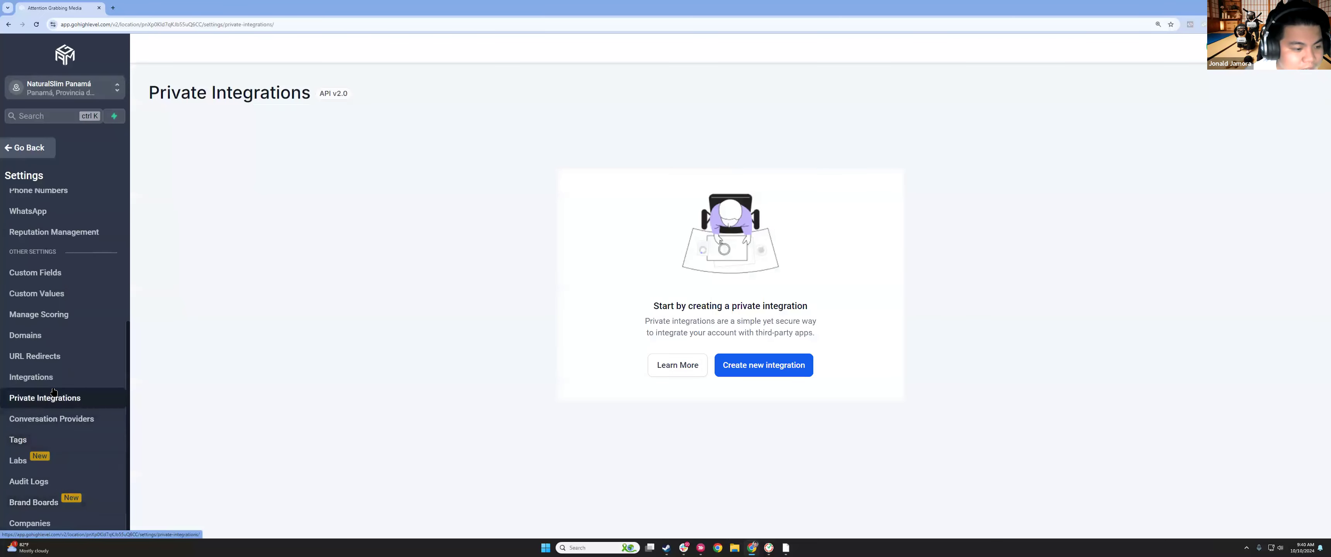
click(49, 383)
scroll(579, 267, down, 5)
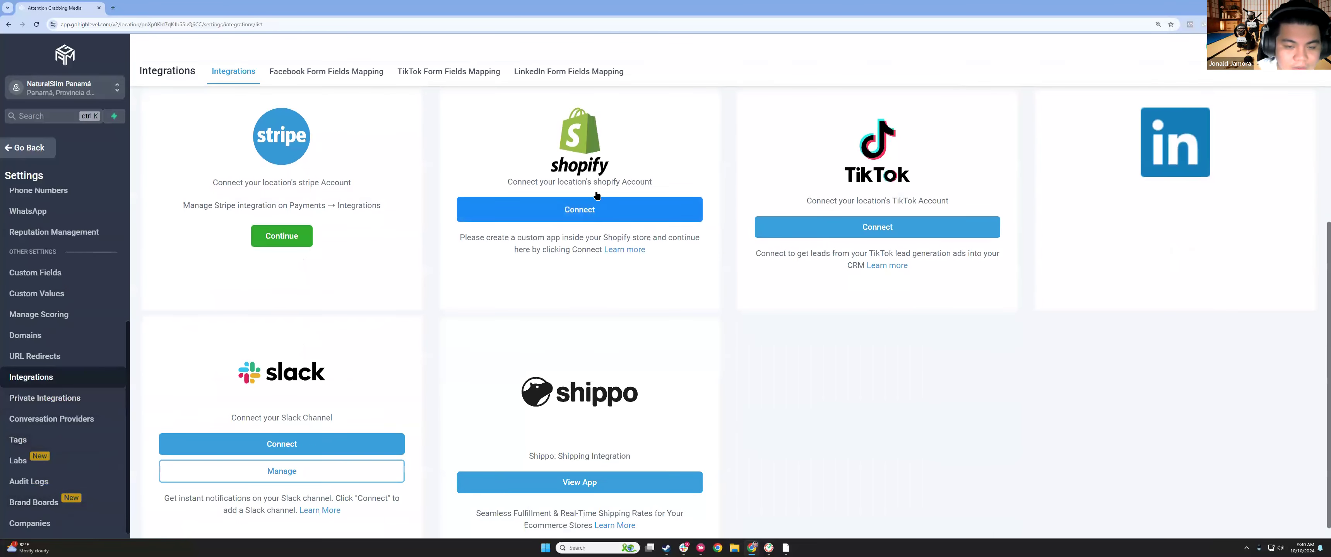
scroll(601, 275, up, 5)
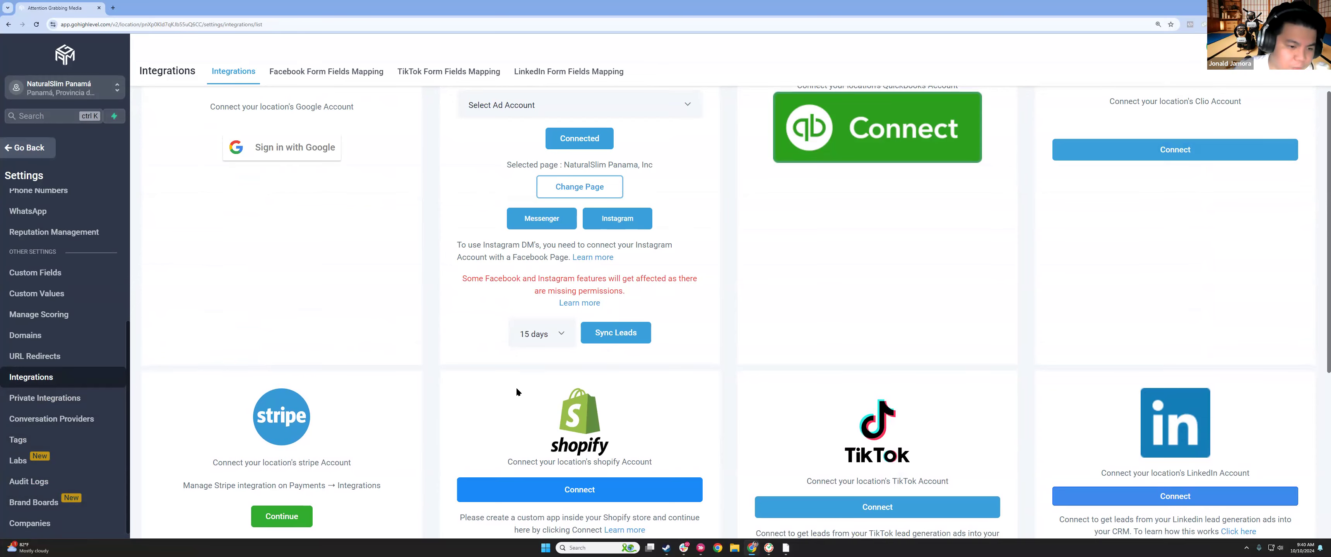
scroll(517, 390, down, 5)
click(22, 146)
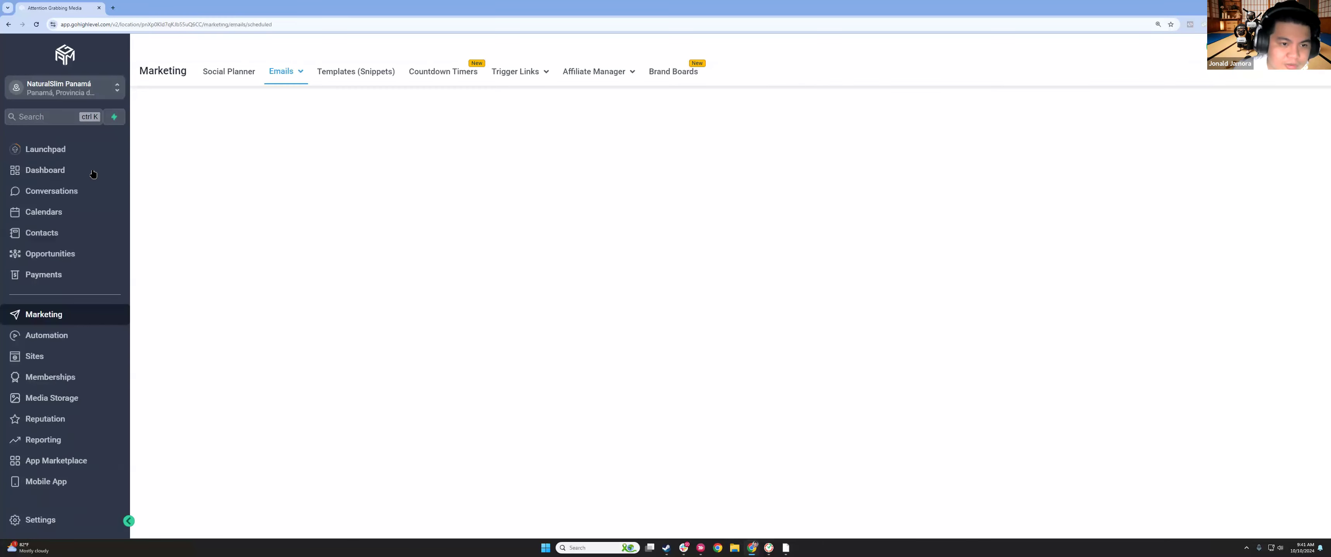